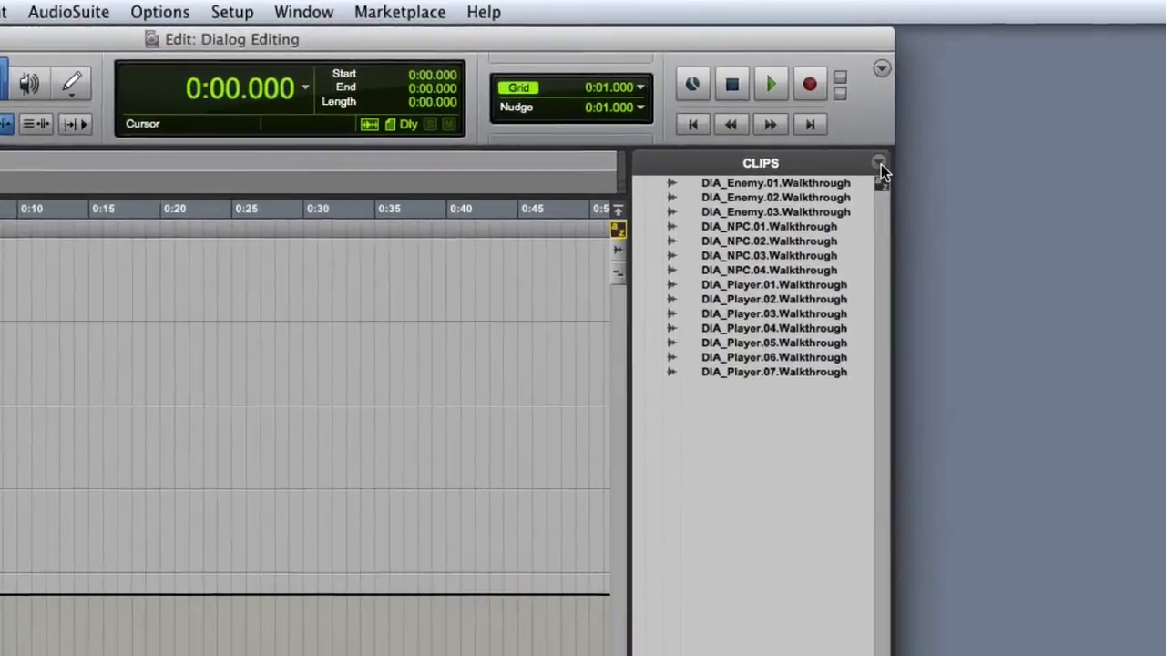
# Set the Clips list's Timeline Drop Order to Left to Right.
pyautogui.click(1138, 137)
pyautogui.moveTo(906, 538)
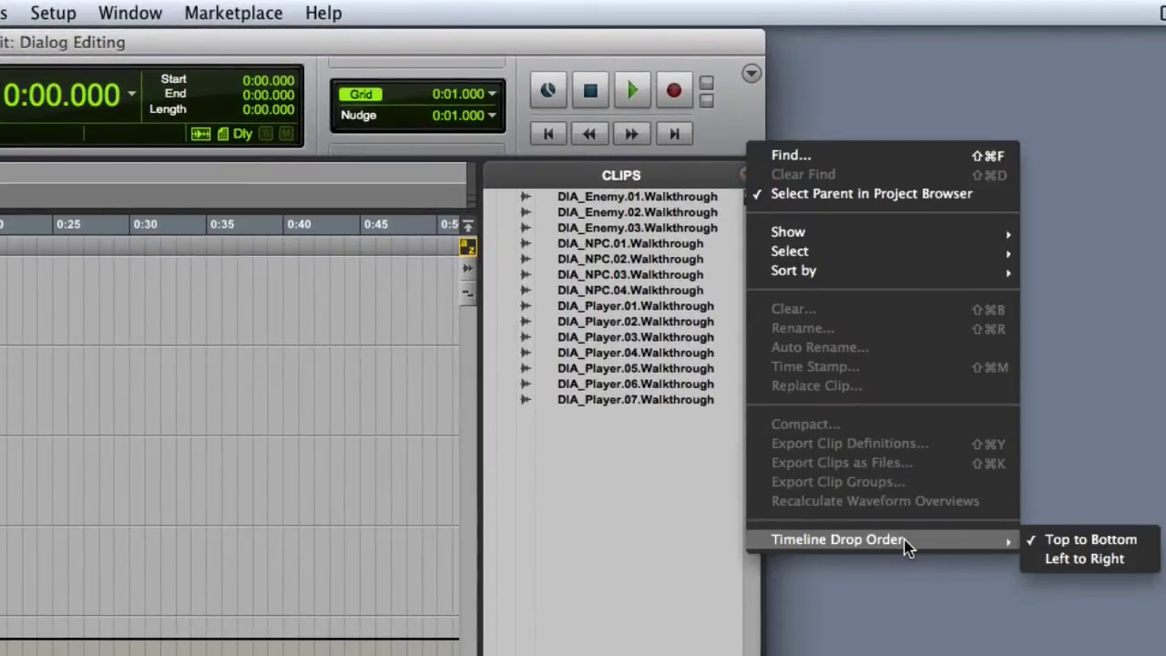
pyautogui.click(1140, 571)
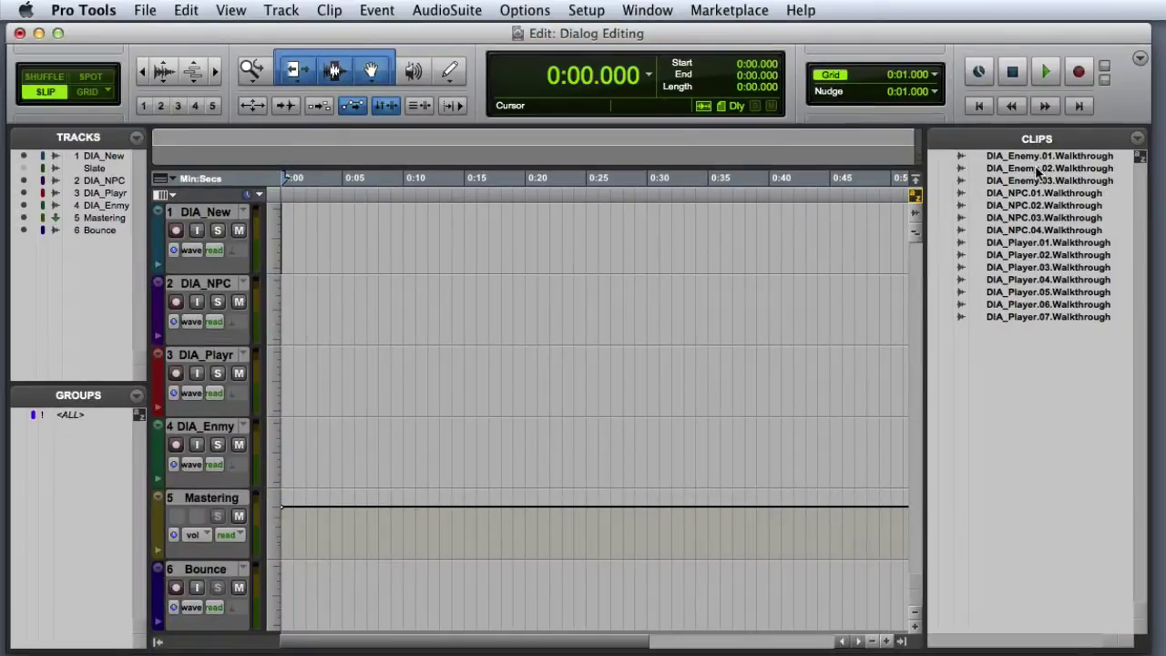
# Drag DIA_Enemy.01 through .03 Walkthrough onto DIA_New, end to end from about 0:03.
pyautogui.click(1039, 156)
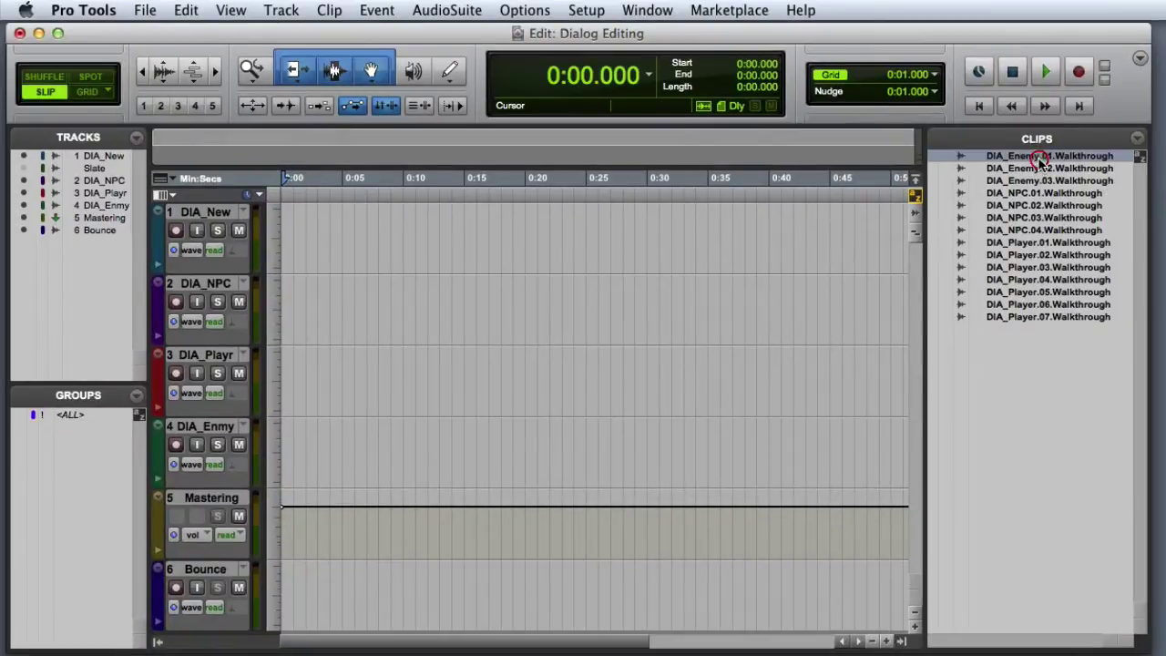
pyautogui.keyDown('shift'); pyautogui.click(1044, 180); pyautogui.keyUp('shift')
pyautogui.moveTo(1034, 159); pyautogui.dragTo(319, 221)
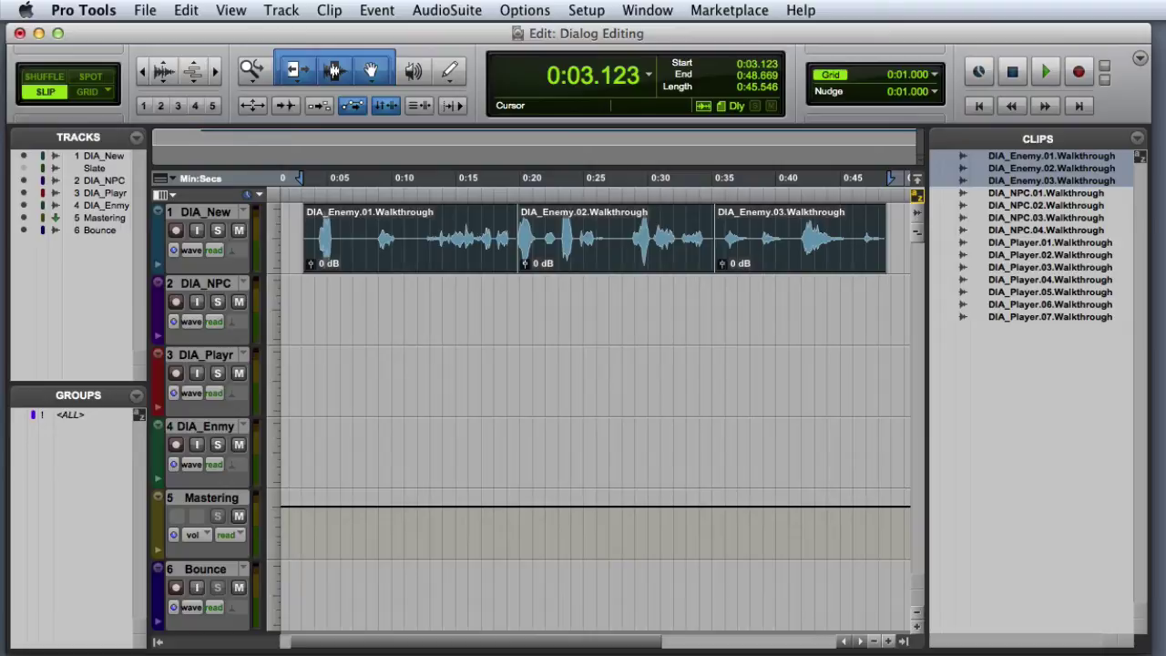
# Select DIA_Enemy.01.Walkthrough on the timeline and play it back.
pyautogui.click(445, 308)
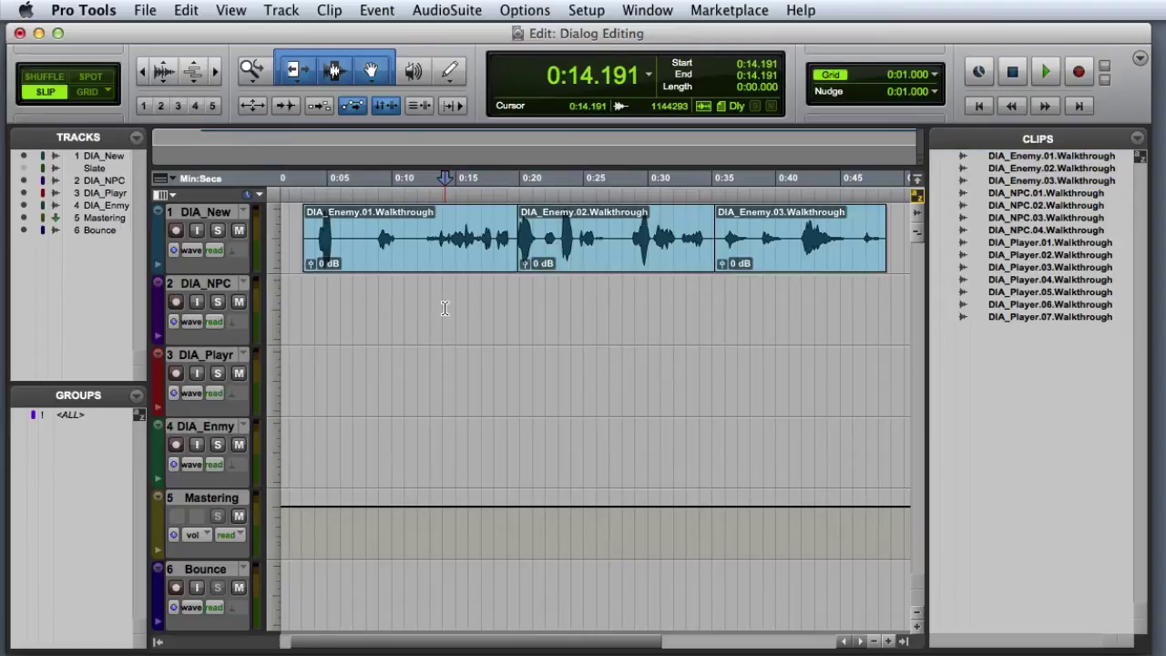
pyautogui.click(419, 255)
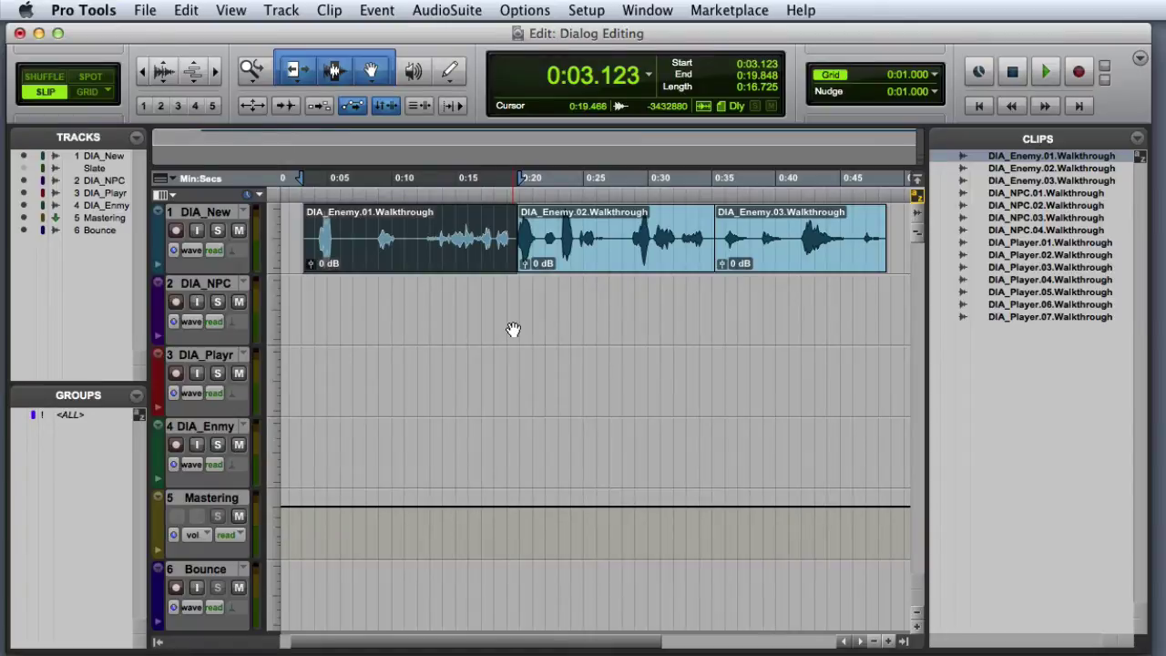
pyautogui.press('space')
# Mark the line from 0:07.950 to 0:11.070 and audition it.
pyautogui.click(369, 239)
pyautogui.click(426, 297)
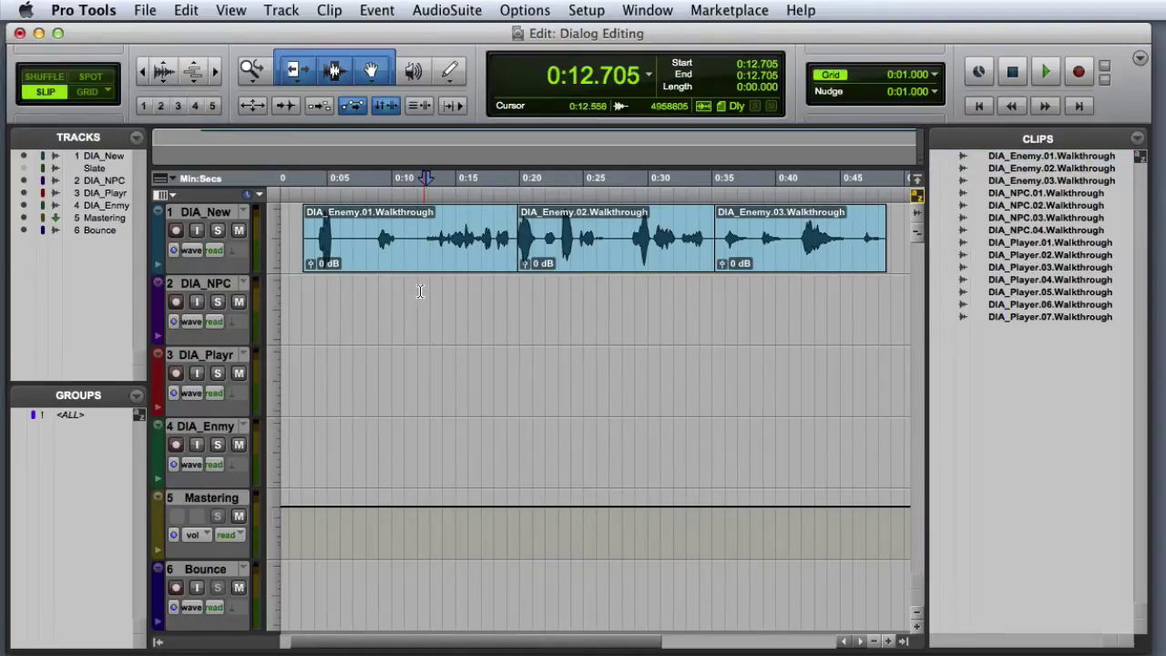
pyautogui.moveTo(365, 232); pyautogui.dragTo(404, 227)
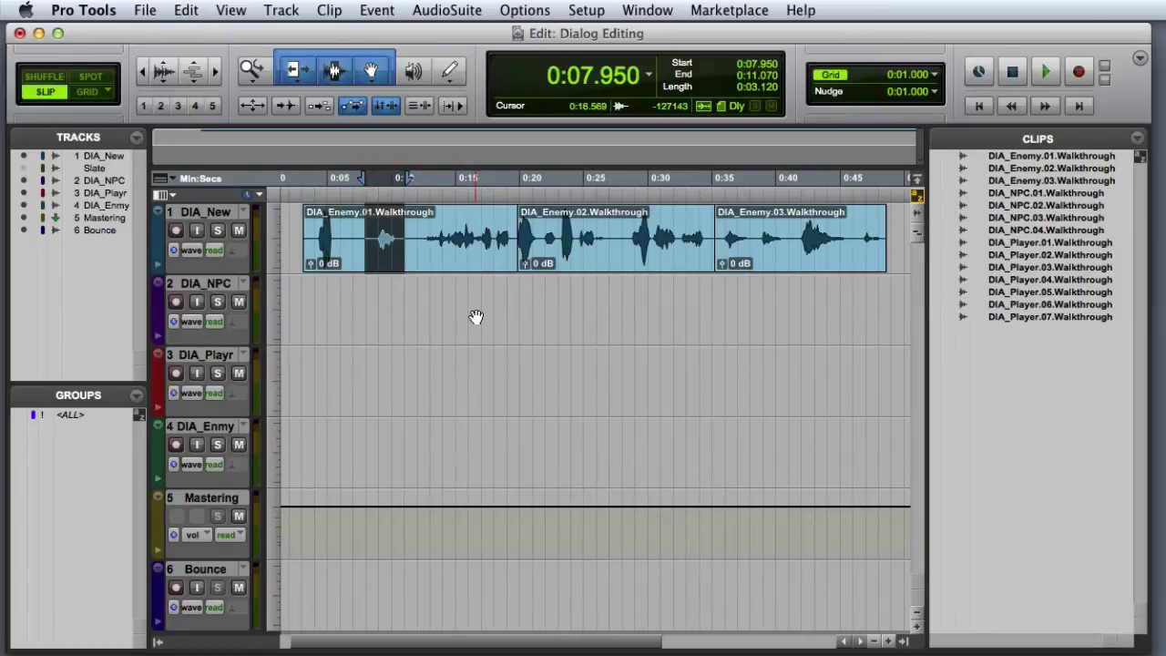
pyautogui.press('space')
# Capture the marked 0:07.950–0:11.070 line as a new clip named DIA_Enemy_01_edit.
pyautogui.click(329, 11)
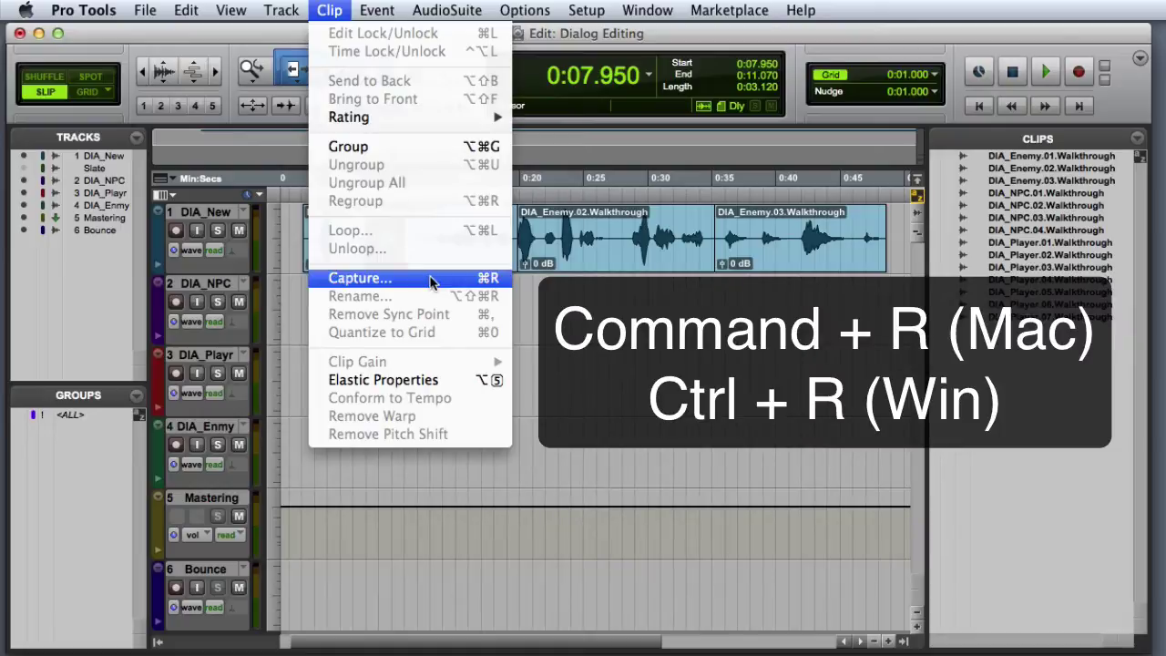
pyautogui.click(432, 279)
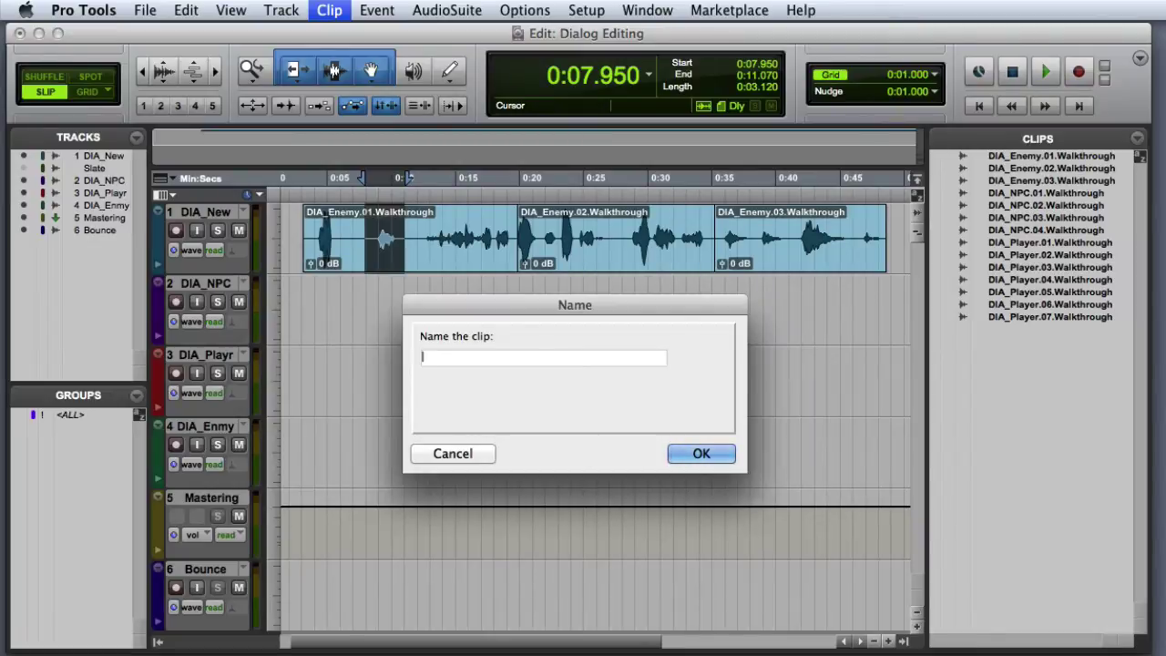
pyautogui.write('DIA_Enemy_')
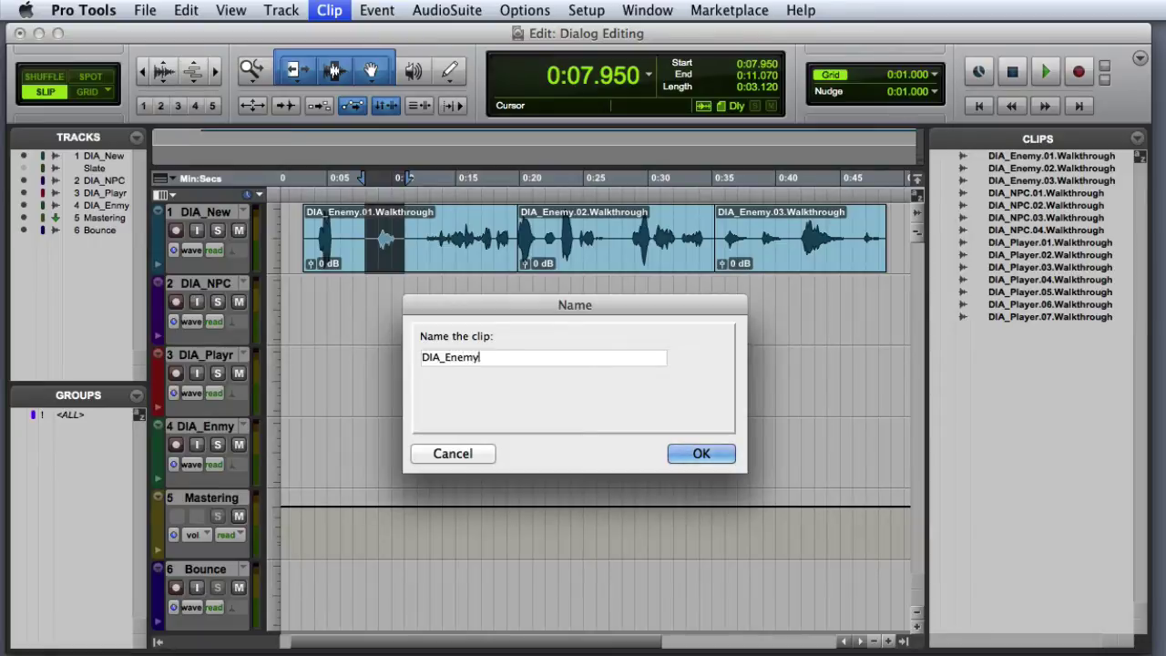
pyautogui.write('01_edit')
pyautogui.press('Return')
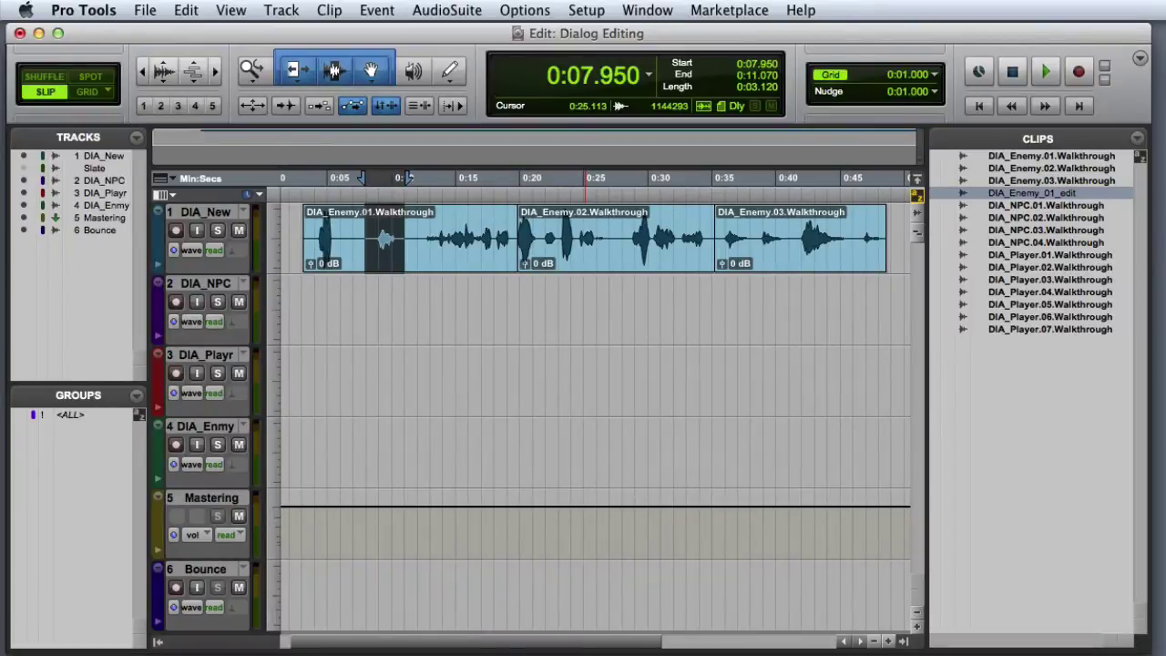
# Play through DIA_Enemy.02.Walkthrough, then mark and audition the 0:22.884–0:24.445 line.
pyautogui.click(611, 264)
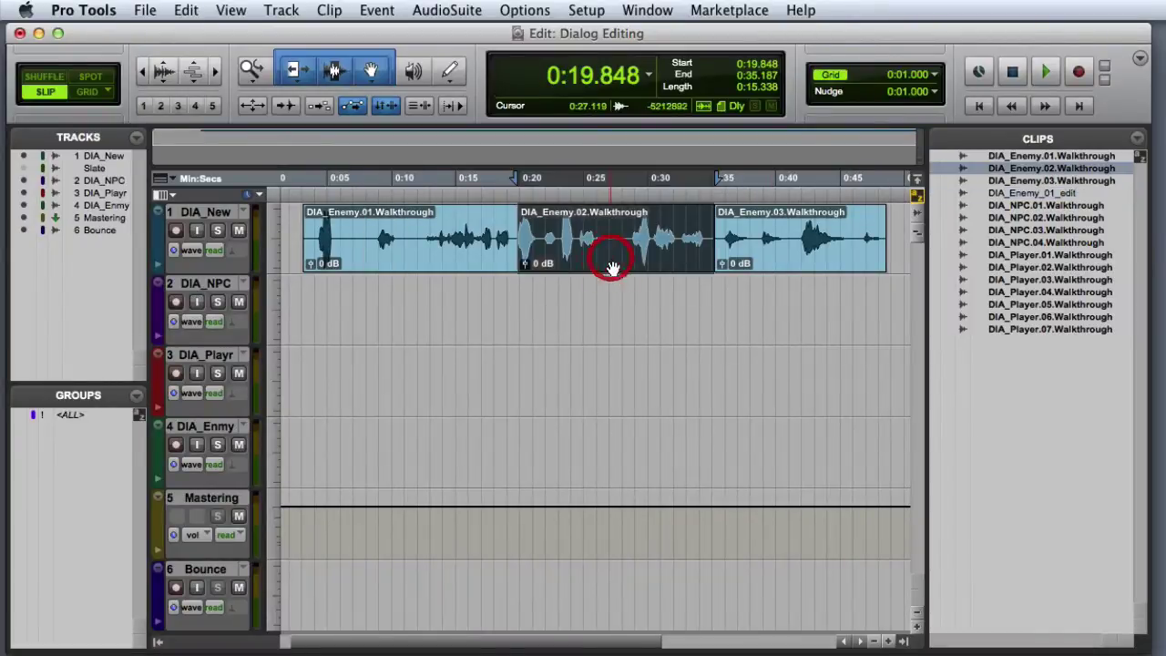
pyautogui.press('space')
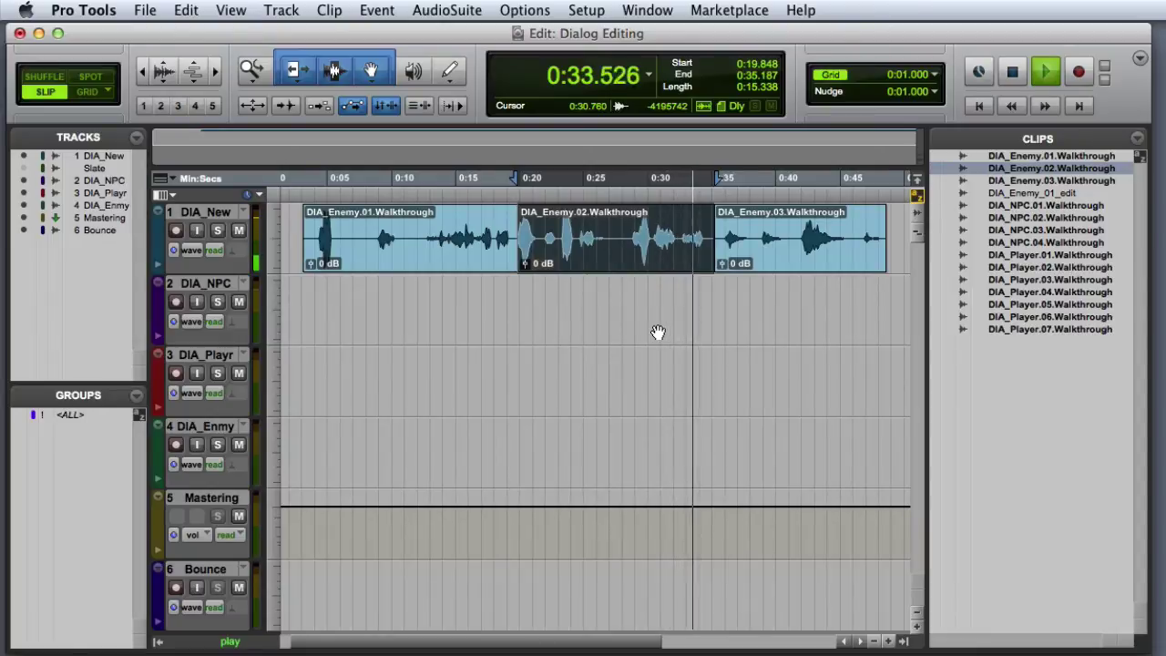
pyautogui.press('space')
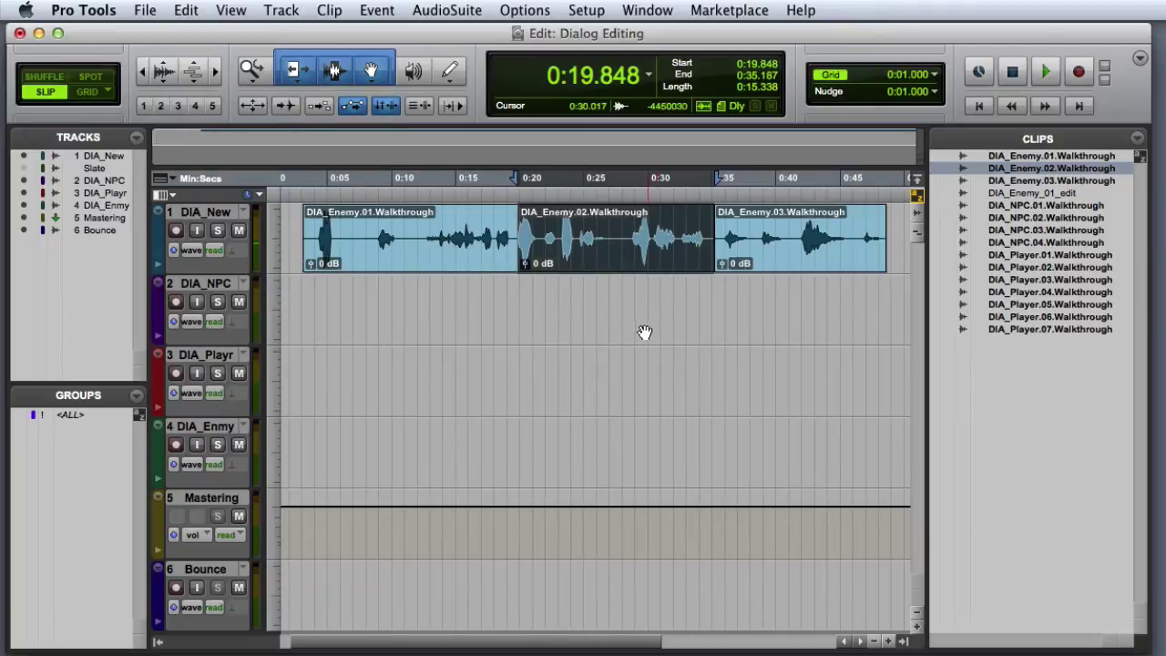
pyautogui.moveTo(557, 222); pyautogui.dragTo(576, 223)
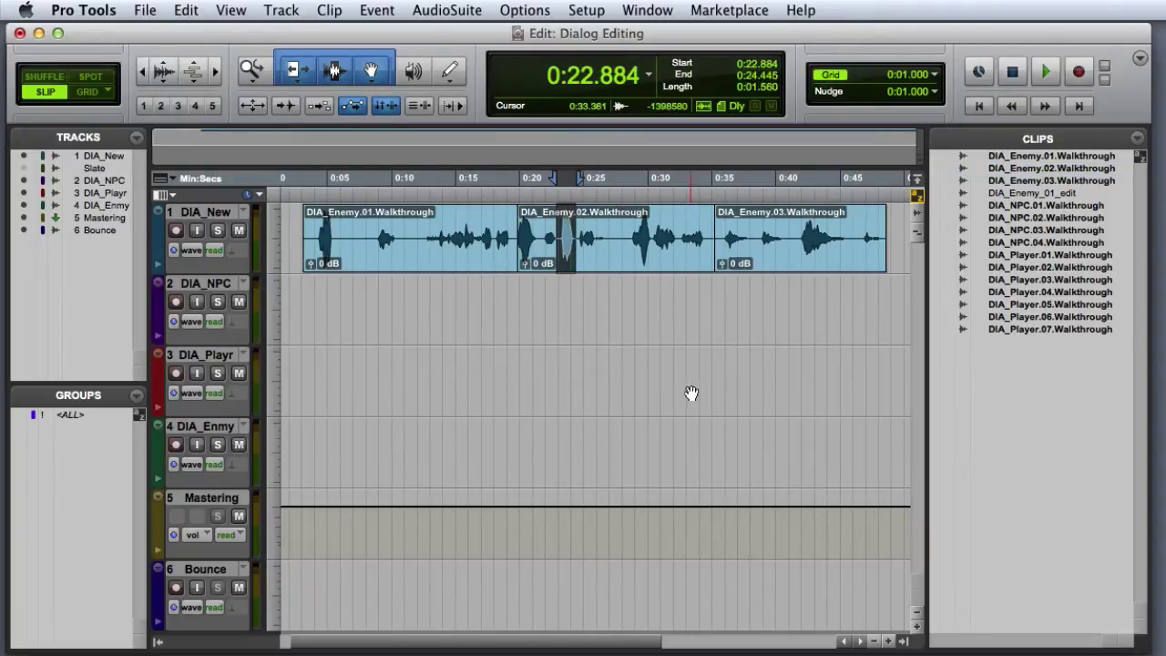
pyautogui.press('space')
# Capture the 0:22.884–0:24.445 selection as a new clip called DIA_Enemy_02_edit.
pyautogui.click(330, 10)
pyautogui.click(417, 276)
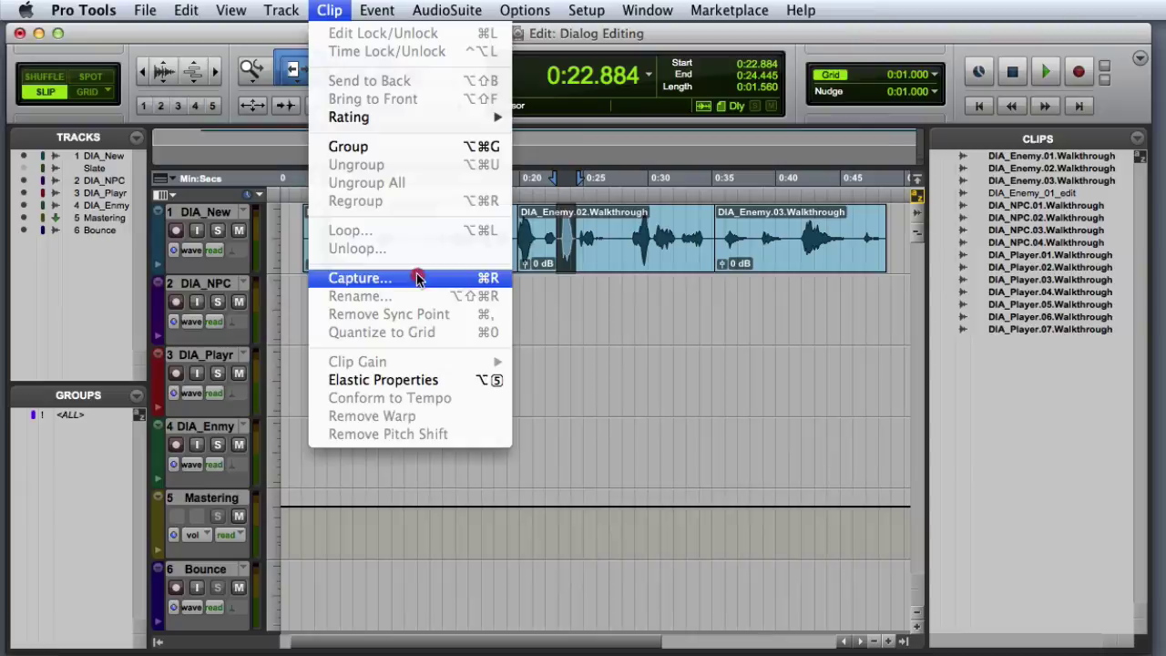
pyautogui.write('DI')
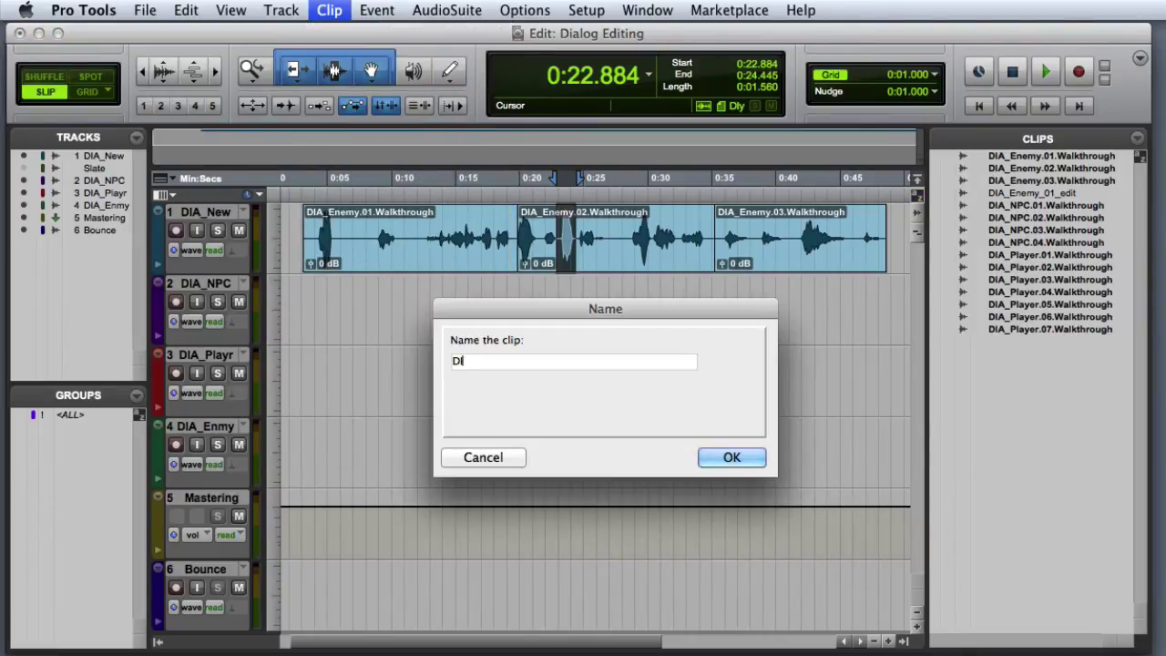
pyautogui.write('A_Enemy_02_edit')
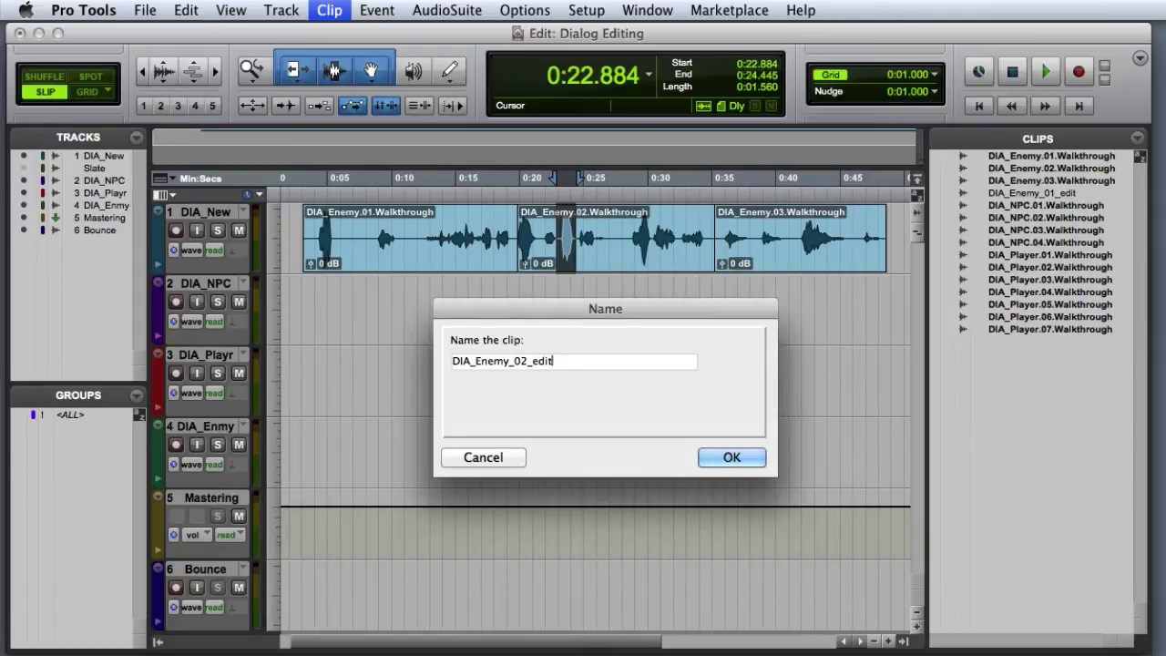
pyautogui.press('Return')
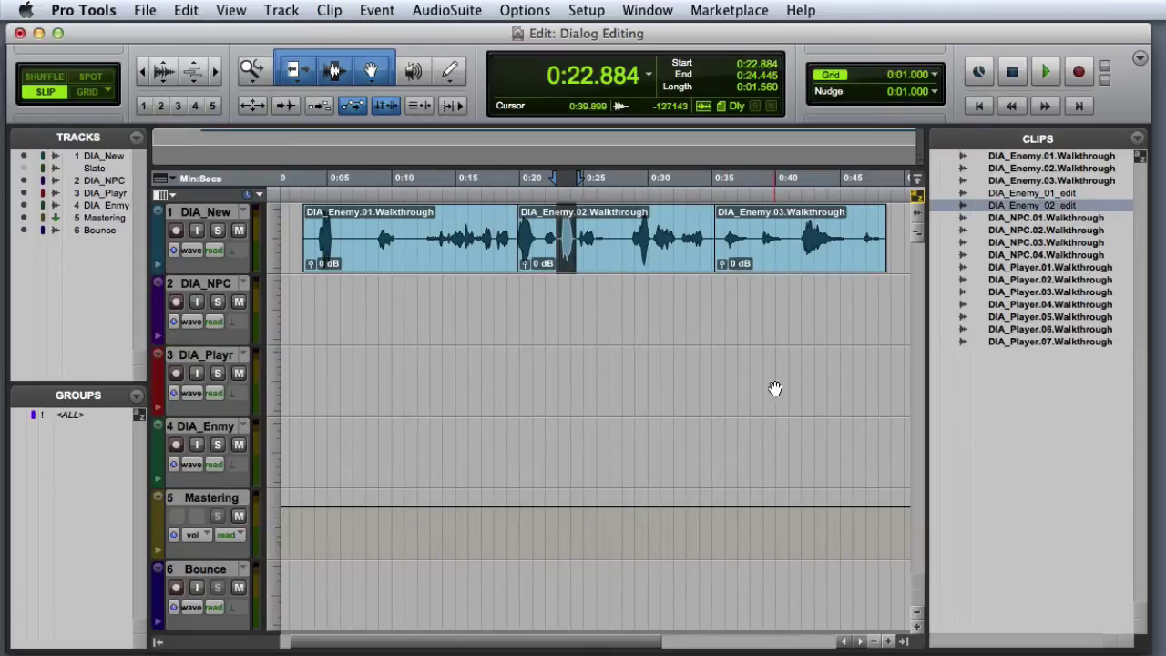
# Play DIA_Enemy.03.Walkthrough, then mark and audition the 0:41.014–0:46.066 line.
pyautogui.click(799, 264)
pyautogui.press('space')
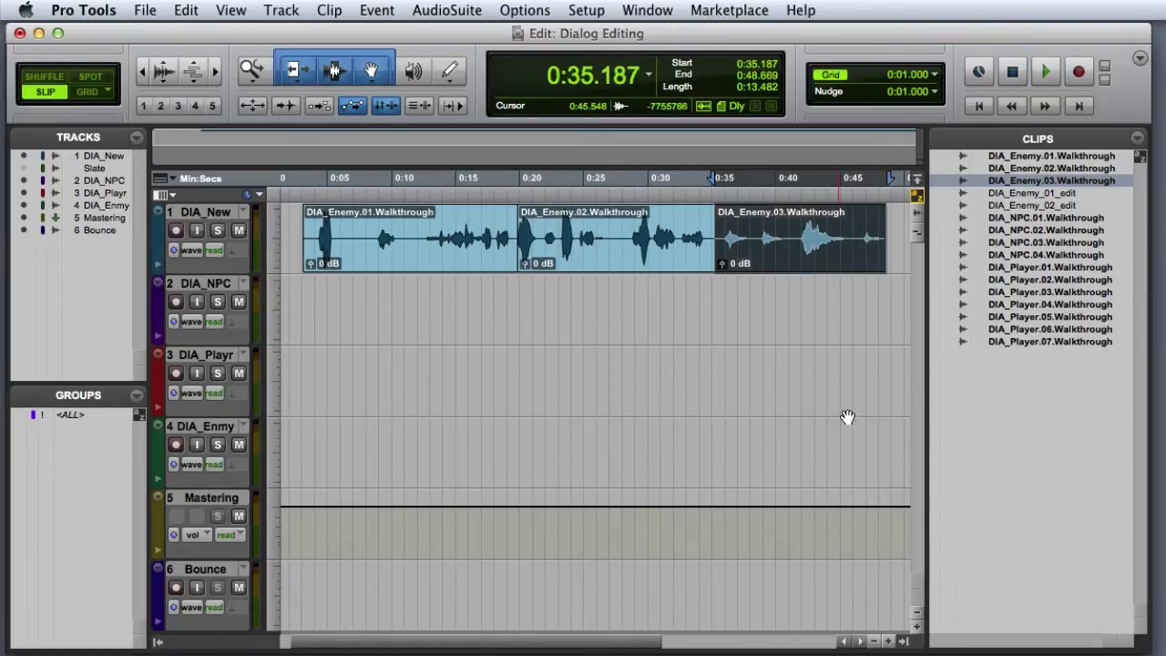
pyautogui.moveTo(793, 223); pyautogui.dragTo(853, 226)
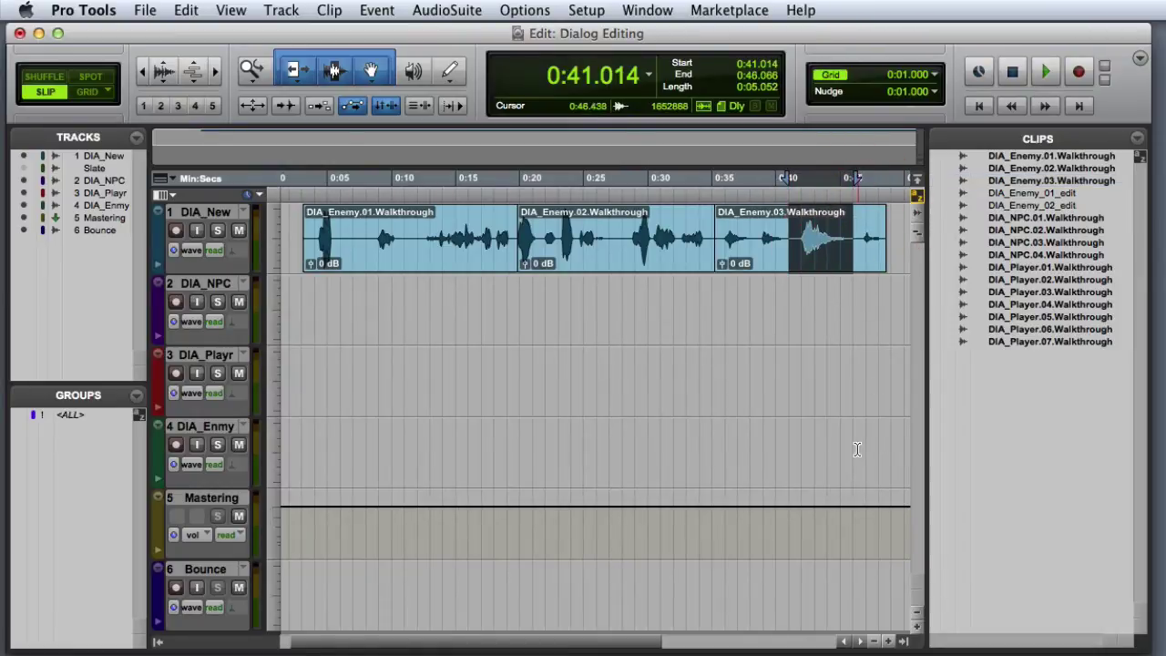
pyautogui.press('space')
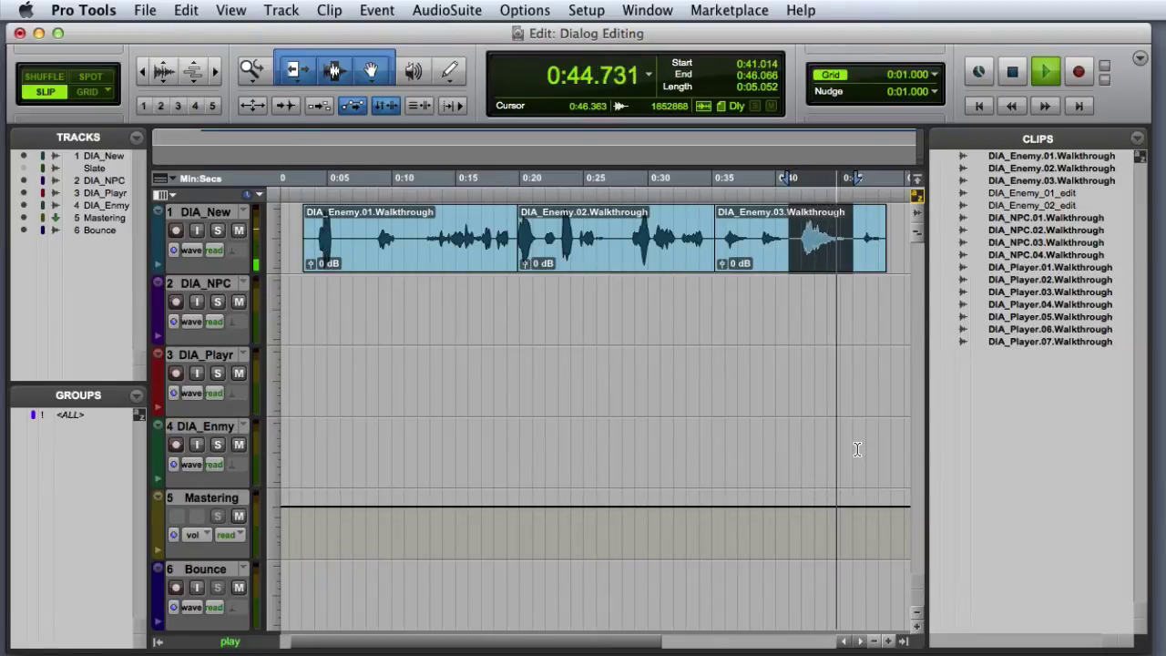
# Stop playback and capture the marked third-take line as clip DIA_Enemy_03_edit.
pyautogui.press('space')
pyautogui.click(329, 10)
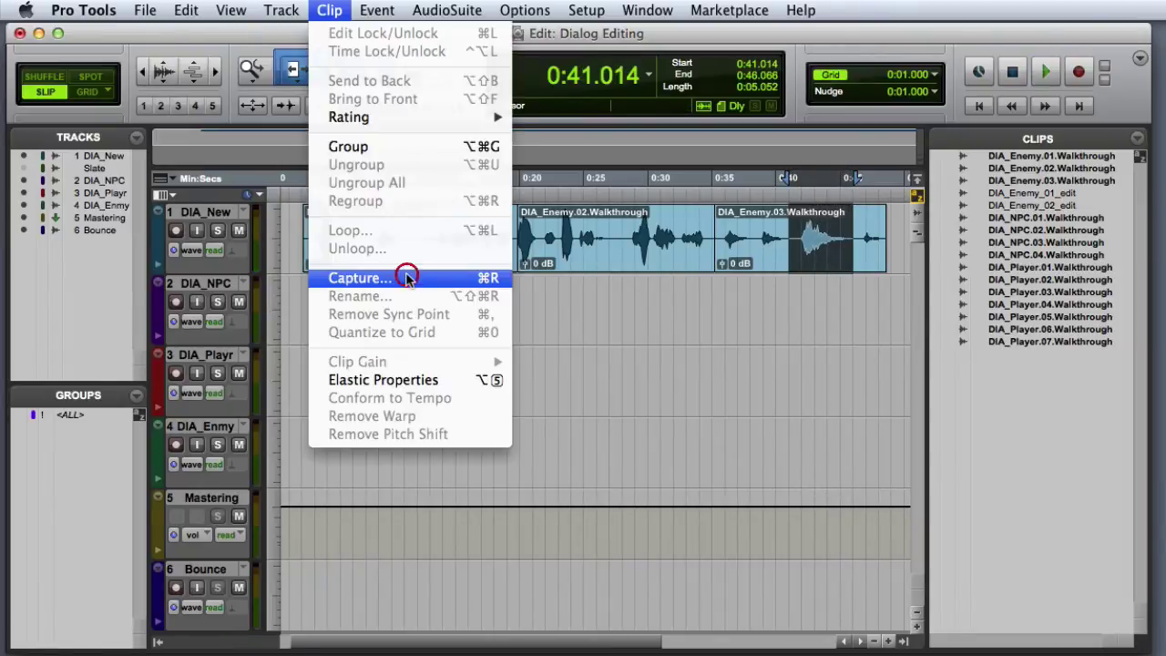
pyautogui.click(407, 278)
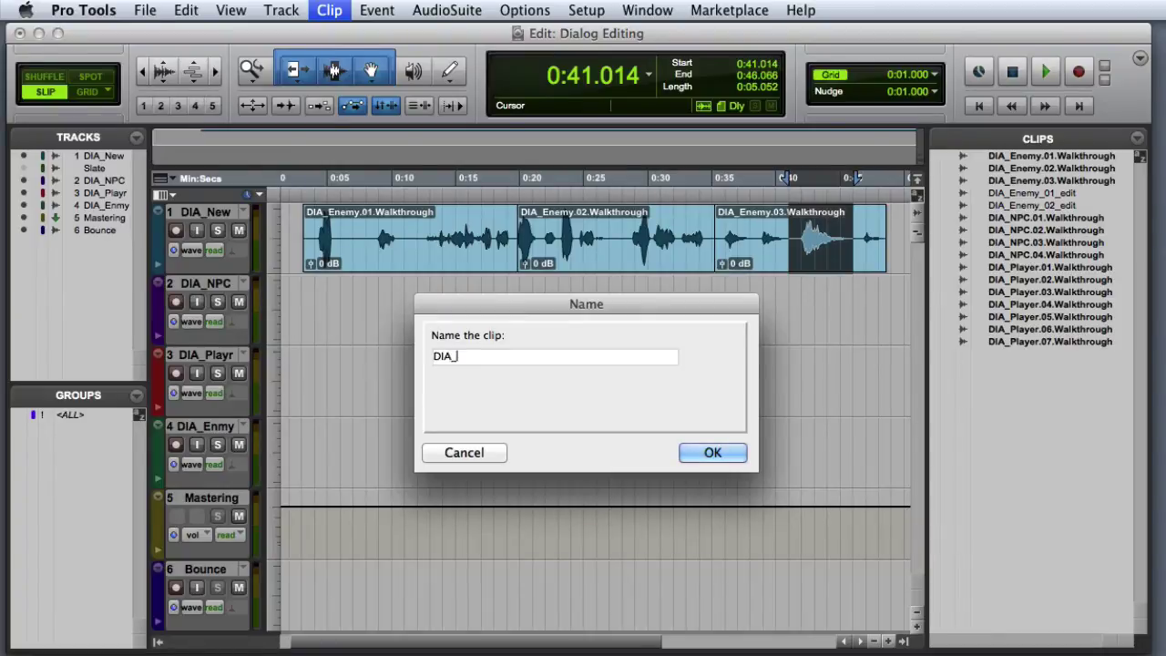
pyautogui.write('Enemy_03_edit')
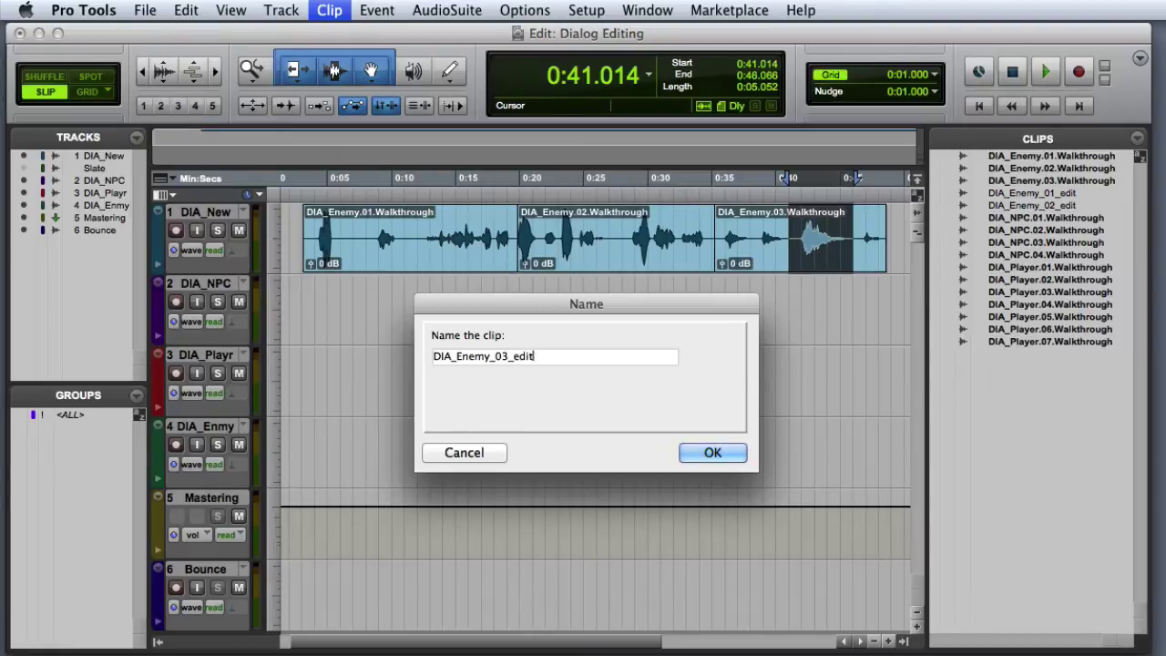
pyautogui.press('Return')
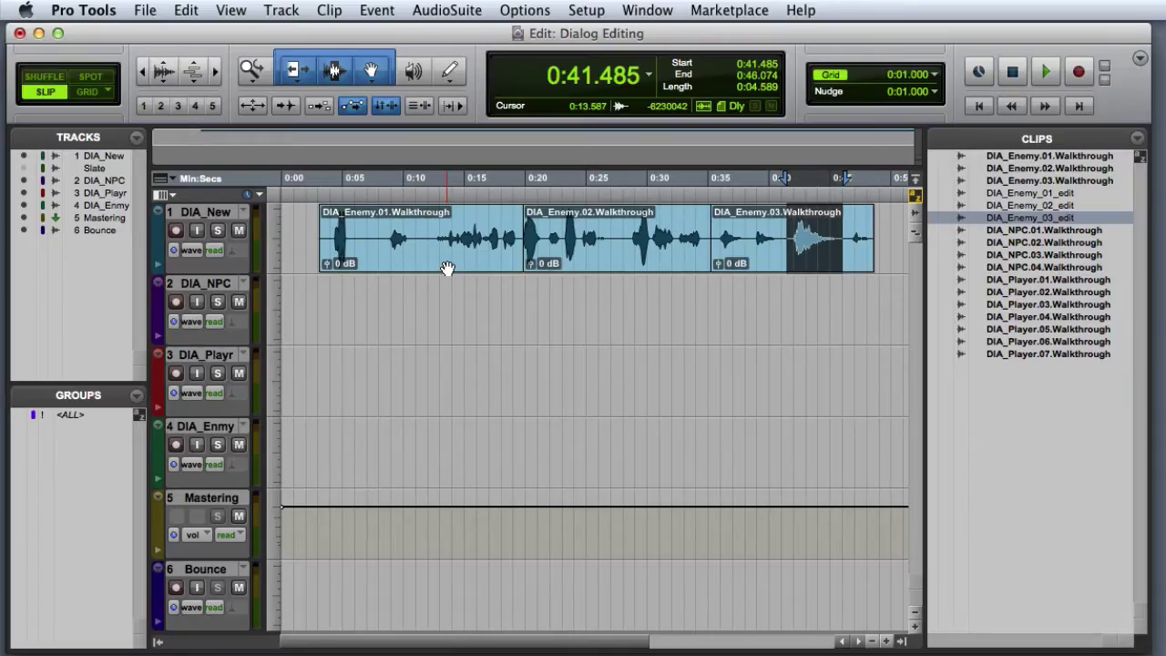
# Delete the three Enemy walkthrough clips from DIA_New, then hide the DIA_New track.
pyautogui.click(447, 268)
pyautogui.keyDown('shift'); pyautogui.click(836, 262); pyautogui.keyUp('shift')
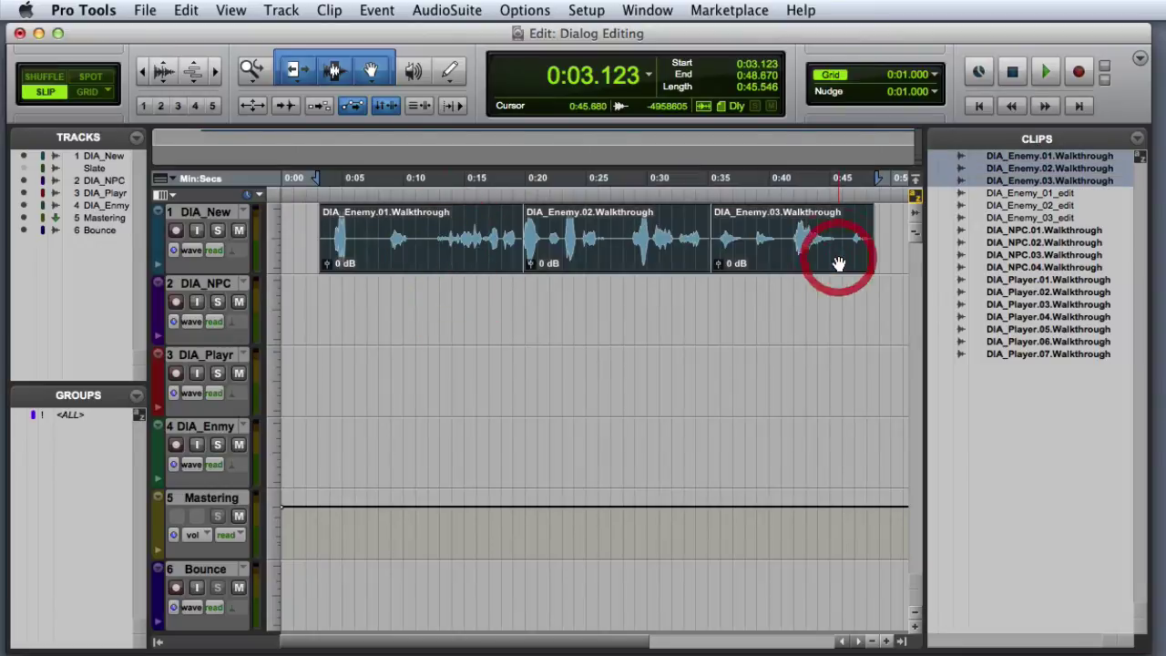
pyautogui.press('Delete')
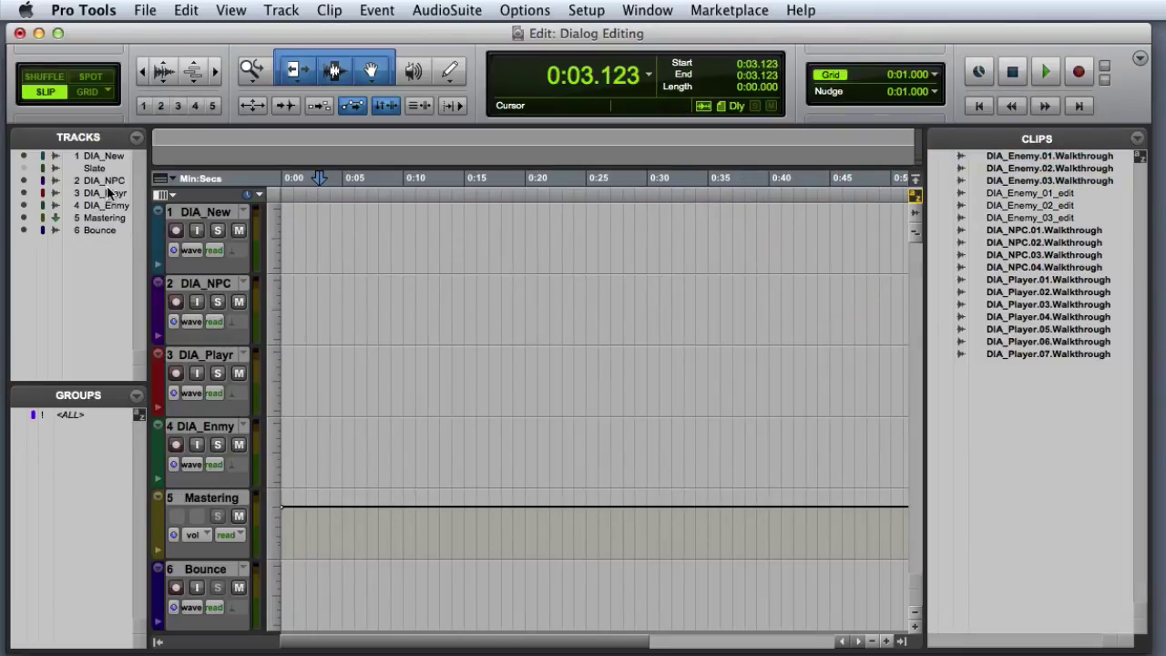
pyautogui.click(25, 158)
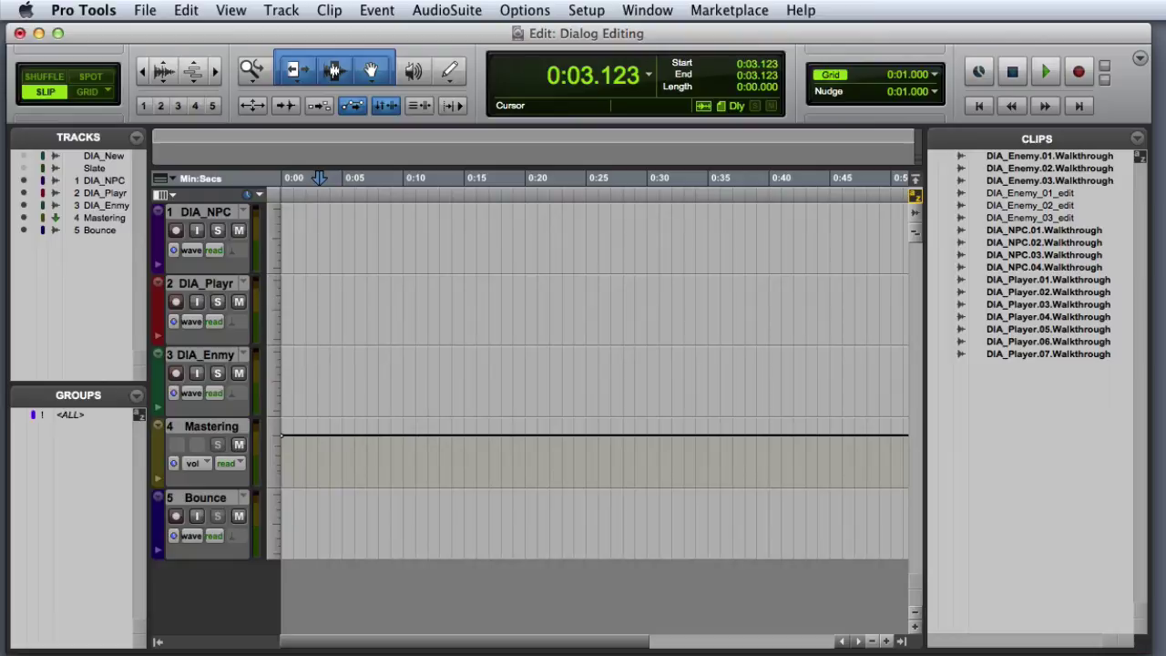
# Drop DIA_Enemy_01–03_edit back to back on DIA_Enmy and zoom in on DIA_Enemy_01_edit.
pyautogui.click(1090, 195)
pyautogui.keyDown('shift'); pyautogui.click(1088, 218); pyautogui.keyUp('shift')
pyautogui.moveTo(1011, 205); pyautogui.dragTo(319, 379)
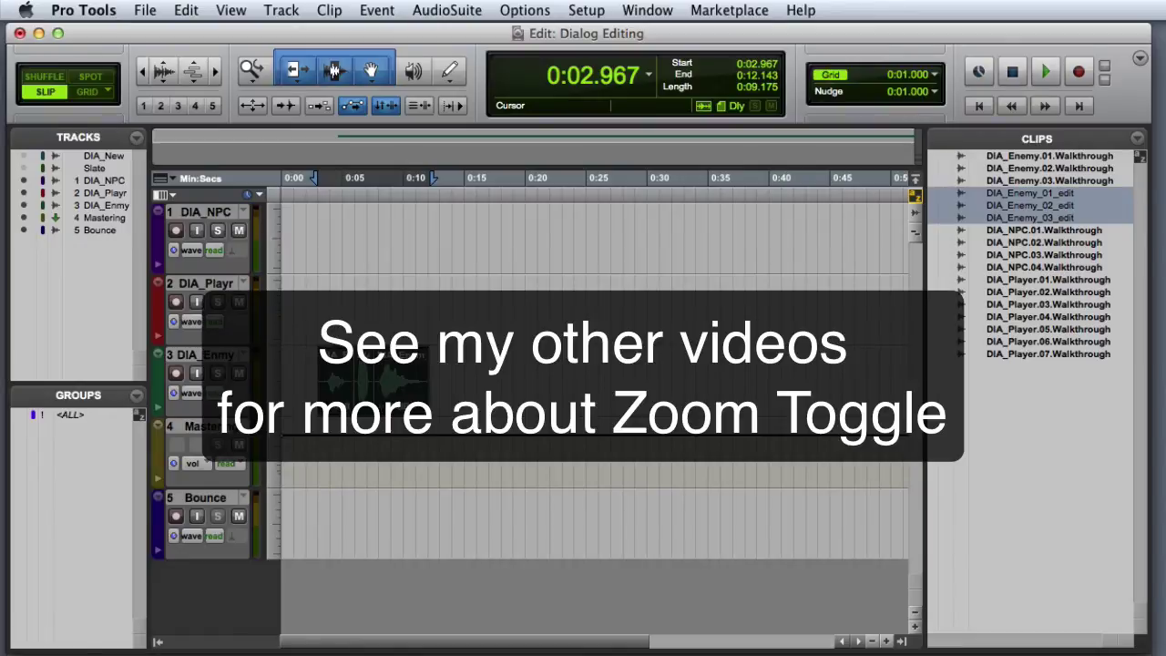
pyautogui.click(356, 414)
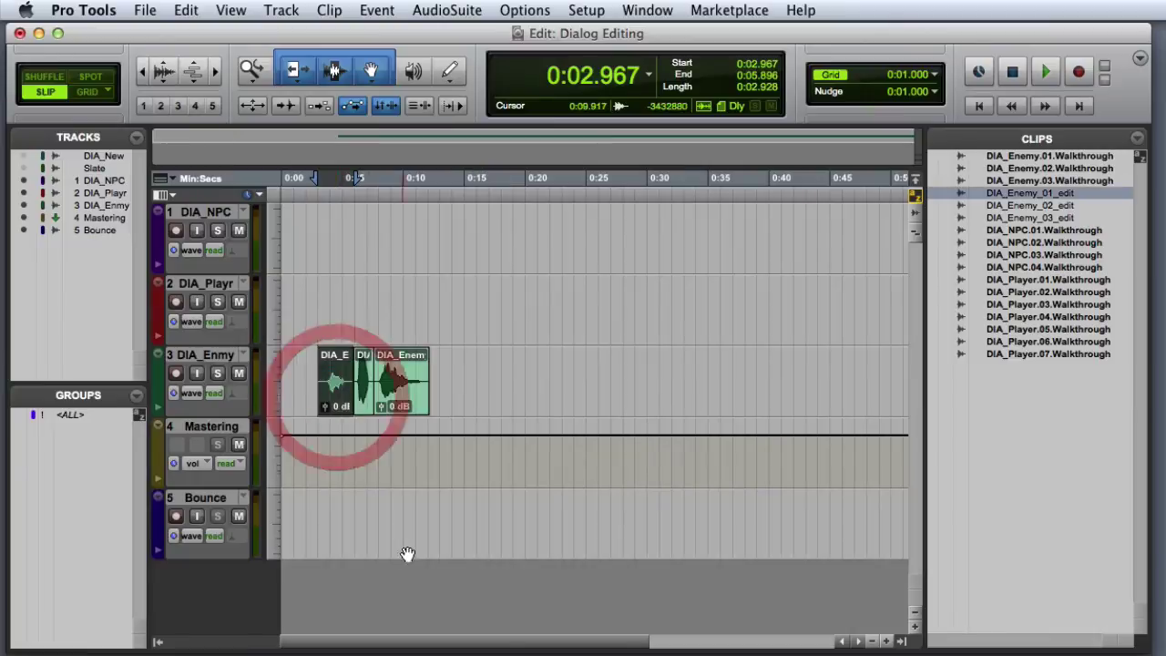
pyautogui.hotkey('ctrl', 'e')
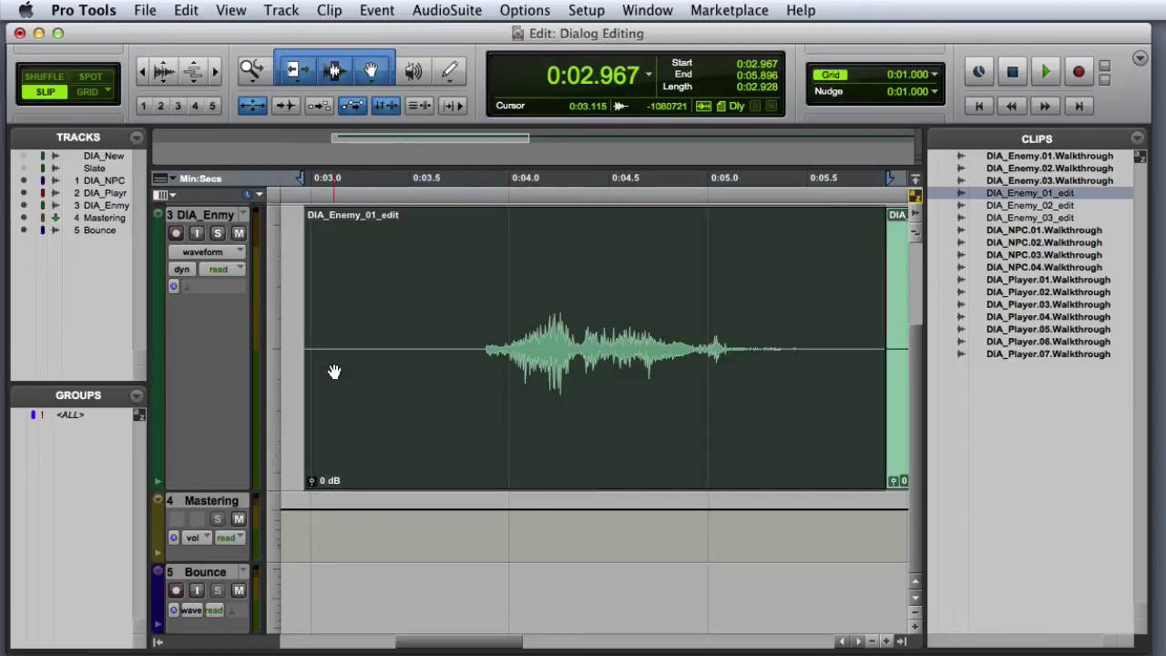
# Trim the silent head and tail off DIA_Enemy_01_edit and add short fades at both ends.
pyautogui.moveTo(310, 351); pyautogui.dragTo(485, 378)
pyautogui.moveTo(877, 360); pyautogui.dragTo(803, 366)
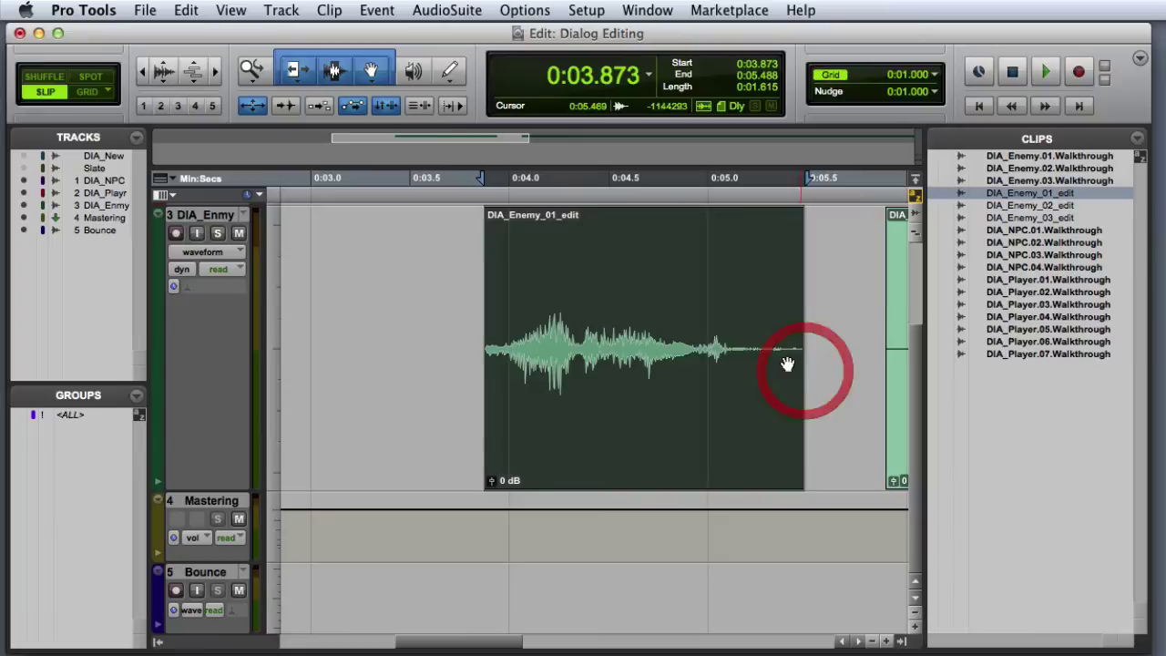
pyautogui.moveTo(489, 218); pyautogui.dragTo(496, 221)
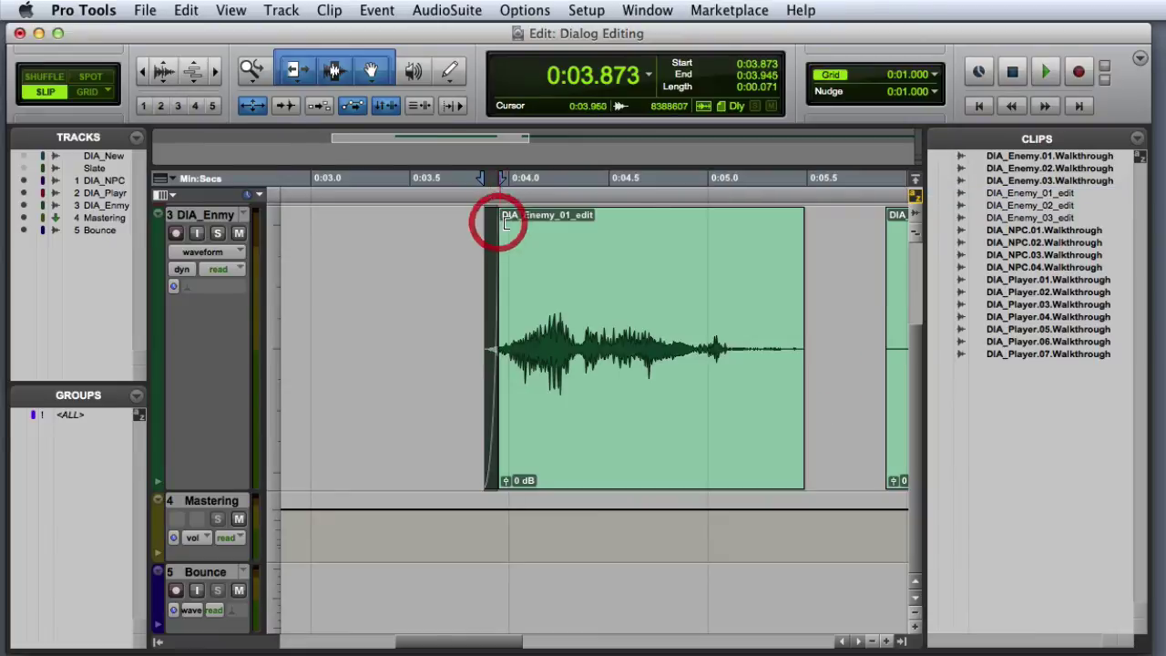
pyautogui.click(795, 223)
pyautogui.moveTo(794, 223); pyautogui.dragTo(780, 222)
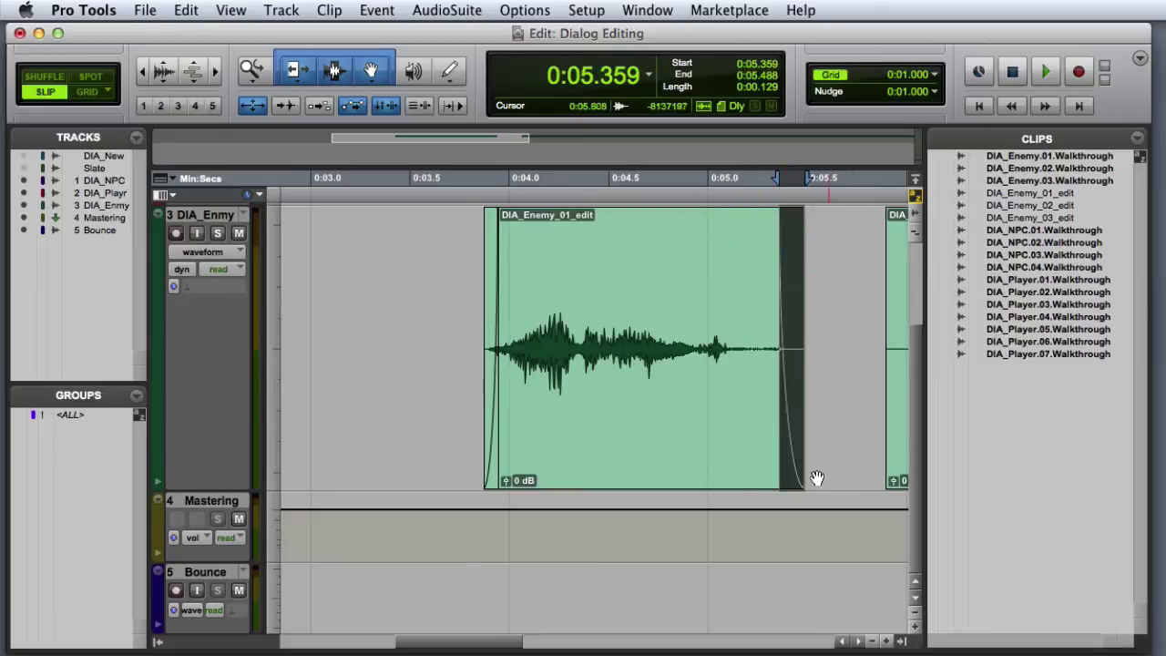
# Play the whole trimmed clip to check the edits, then zoom back out to all tracks.
pyautogui.click(676, 467)
pyautogui.press('space')
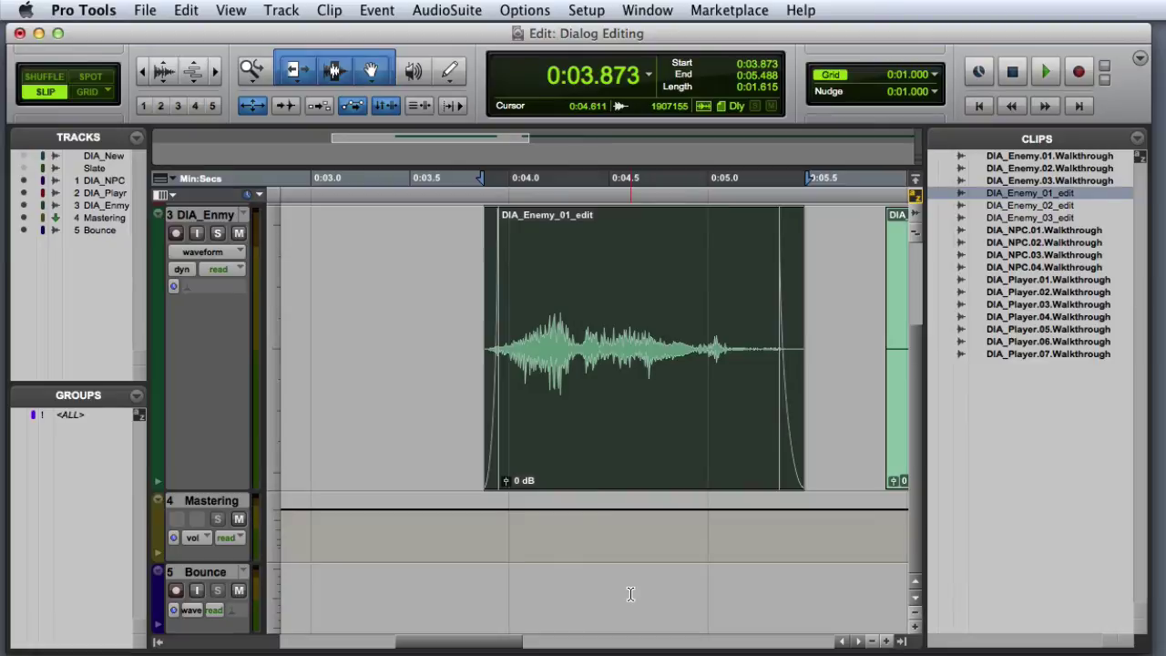
pyautogui.hotkey('alt', 'a')
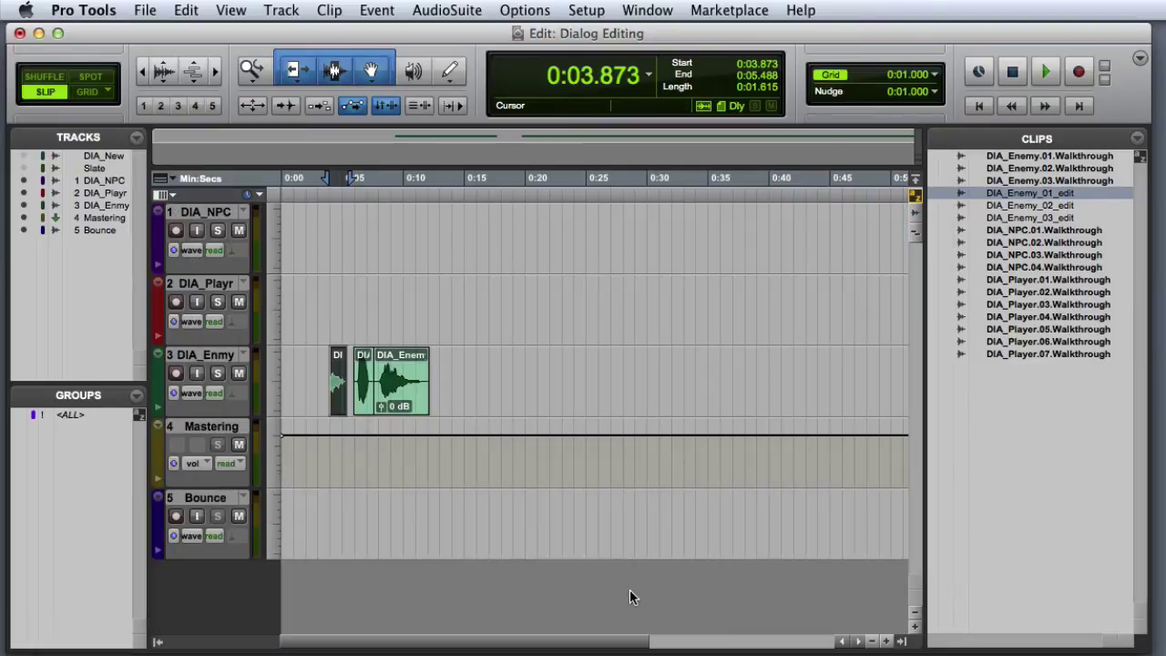
# Zoom in on DIA_Enemy_02_edit and trim it to 0:06.389–0:07.243 around the spoken line.
pyautogui.click(360, 403)
pyautogui.hotkey('ctrl', 'e')
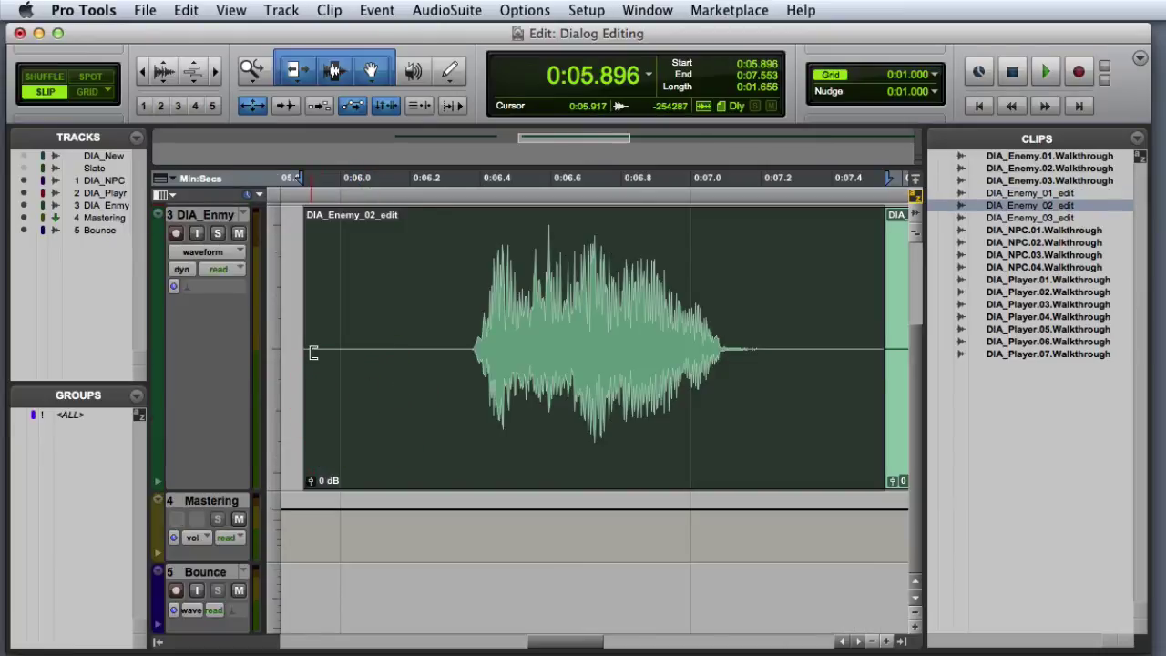
pyautogui.keyDown('shift'); pyautogui.click(497, 381); pyautogui.keyUp('shift')
pyautogui.moveTo(496, 381); pyautogui.dragTo(470, 381)
pyautogui.moveTo(880, 373); pyautogui.dragTo(775, 379)
pyautogui.press('space')
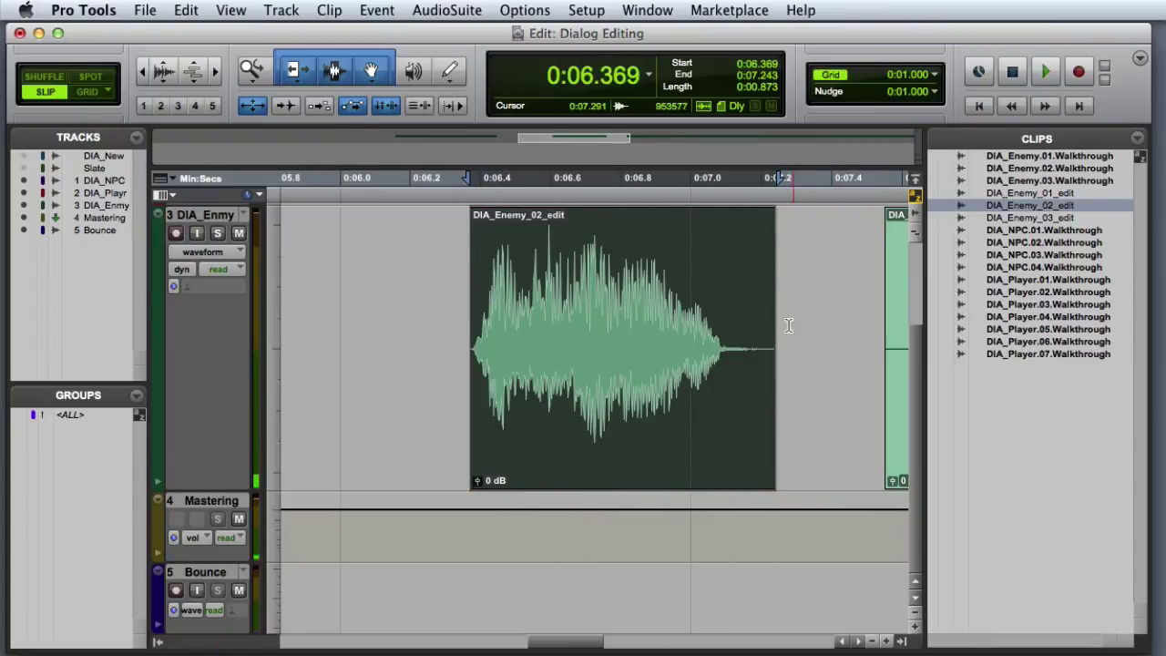
# Add a short fade-in and fade-out to DIA_Enemy_02_edit, audition it, and zoom back out.
pyautogui.moveTo(473, 224); pyautogui.dragTo(481, 229)
pyautogui.moveTo(771, 222); pyautogui.dragTo(756, 228)
pyautogui.click(627, 430)
pyautogui.press('space')
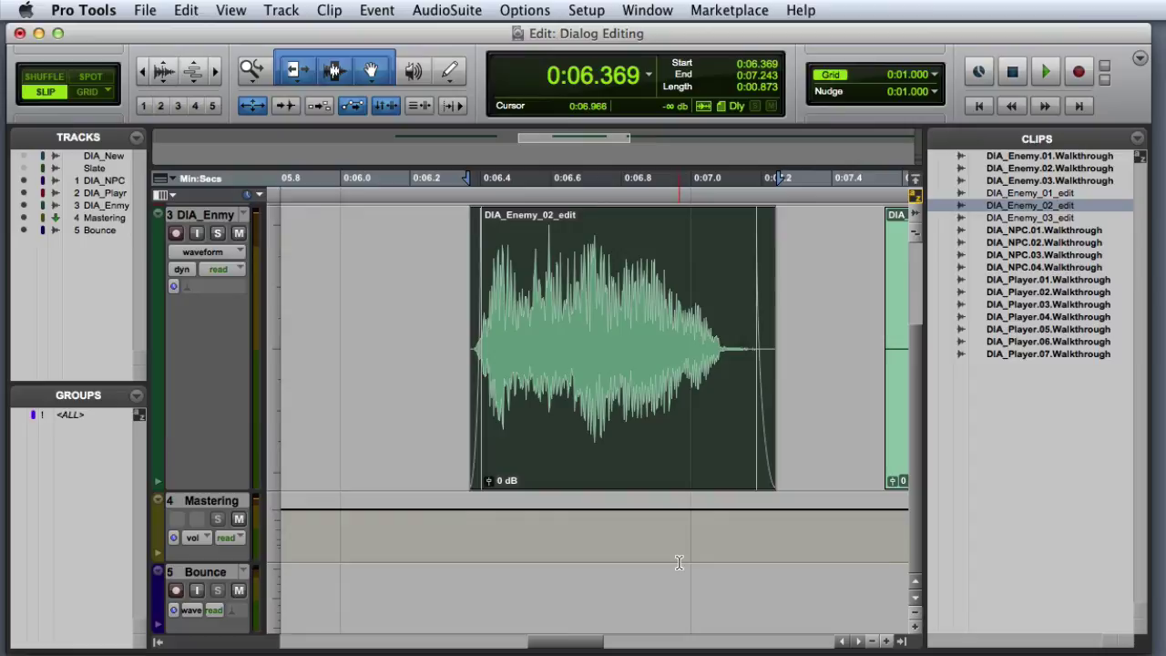
pyautogui.hotkey('ctrl', 'e')
# Zoom in on DIA_Enemy_03_edit and trim it to run from 0:08.082 to 0:11.673.
pyautogui.click(404, 404)
pyautogui.hotkey('ctrl', 'e')
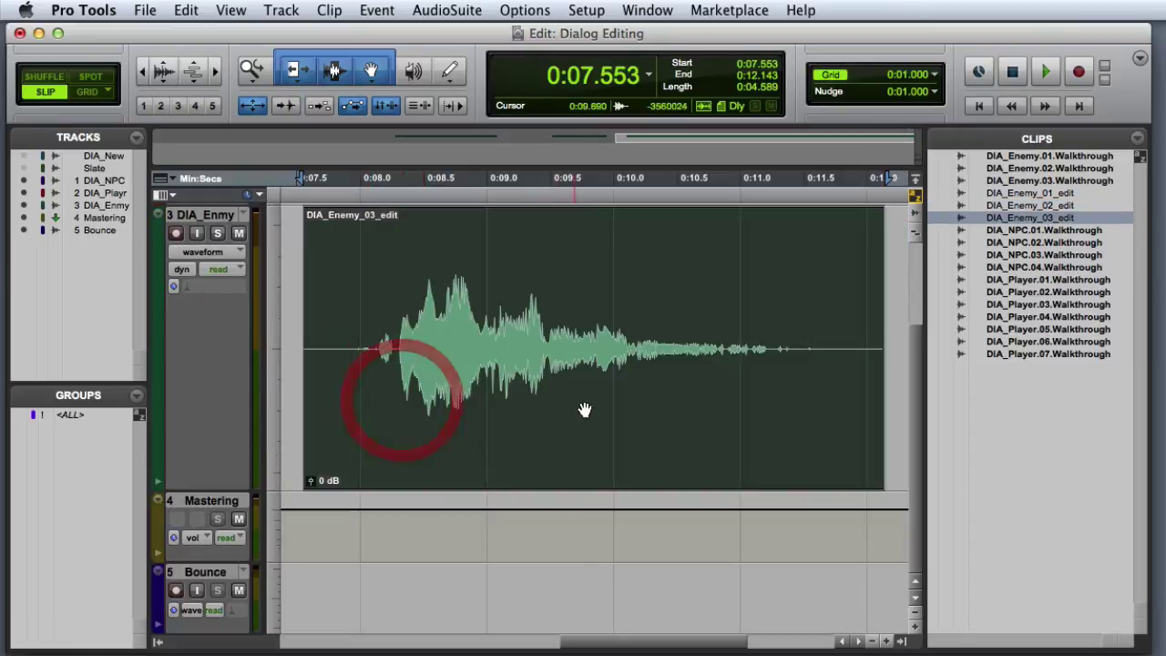
pyautogui.moveTo(313, 347); pyautogui.dragTo(371, 351)
pyautogui.press('space')
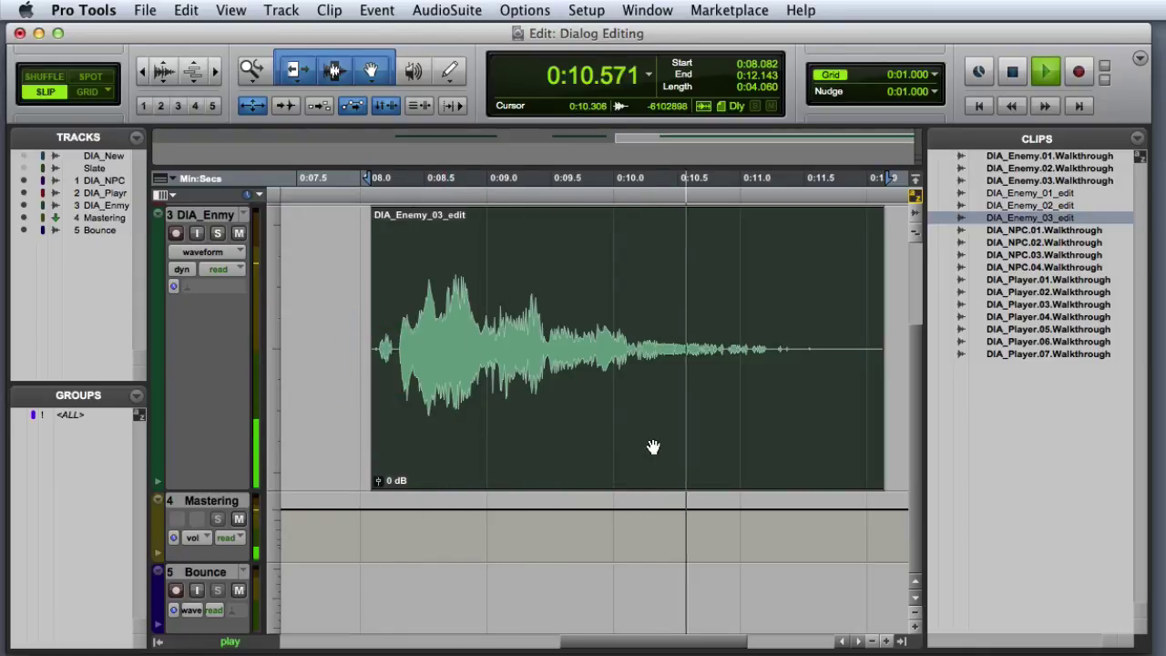
pyautogui.press('space')
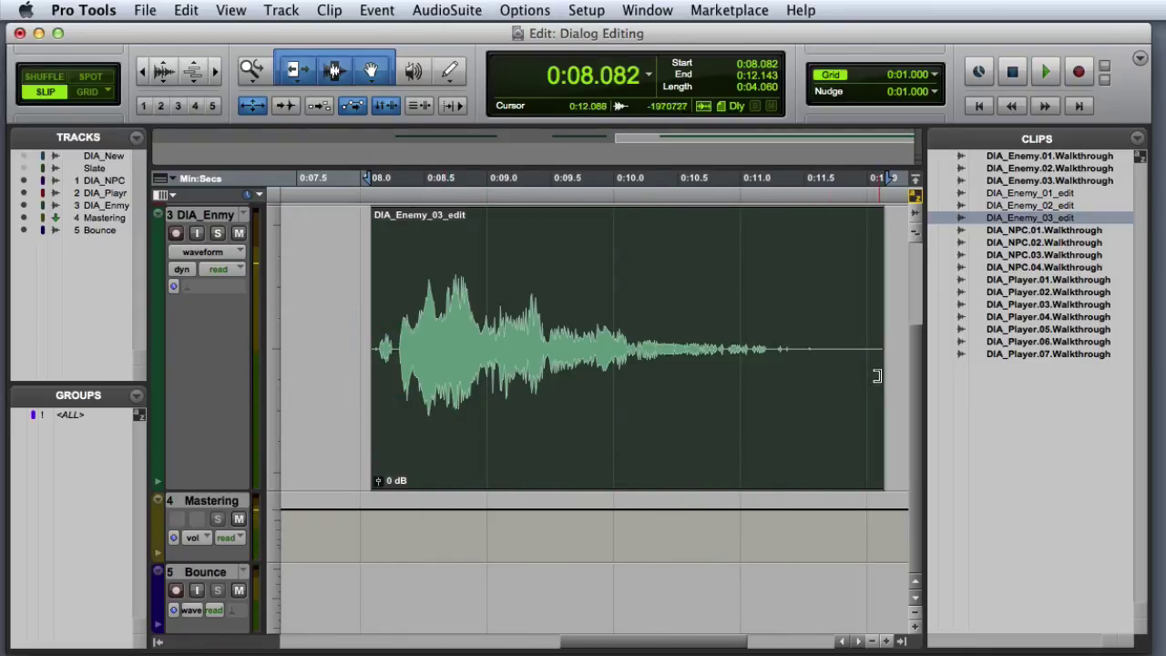
pyautogui.moveTo(881, 378); pyautogui.dragTo(826, 385)
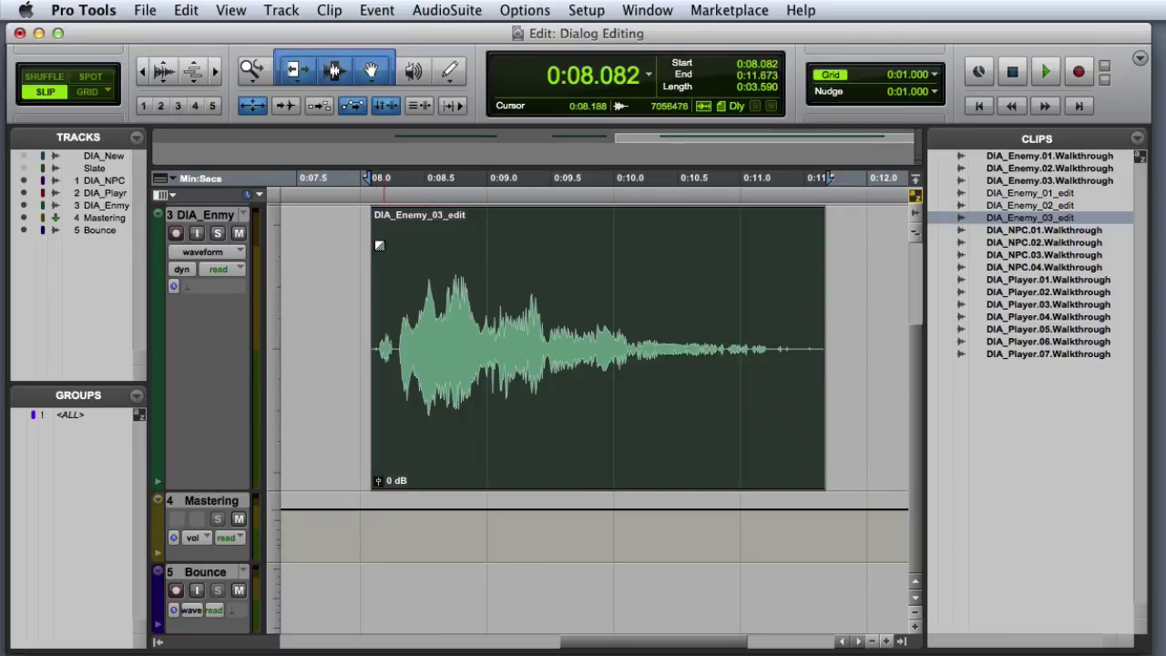
# Give DIA_Enemy_03_edit a short fade-in and fade-out, play it to check, and zoom out.
pyautogui.moveTo(373, 225); pyautogui.dragTo(382, 223)
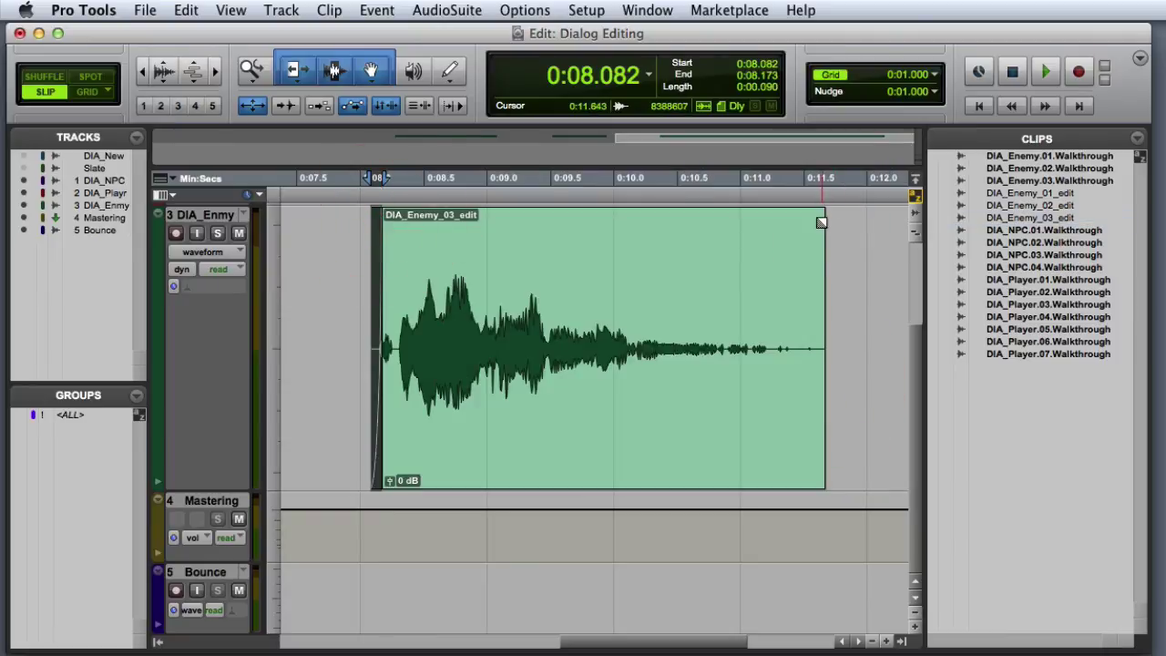
pyautogui.moveTo(823, 215); pyautogui.dragTo(797, 218)
pyautogui.click(663, 439)
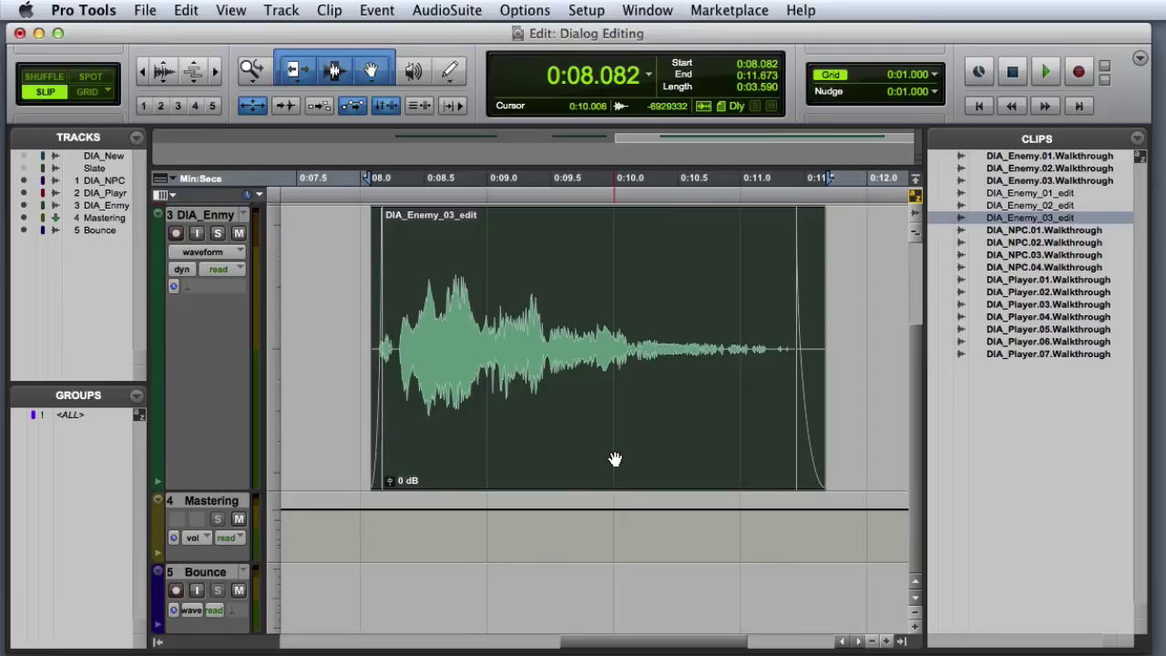
pyautogui.press('space')
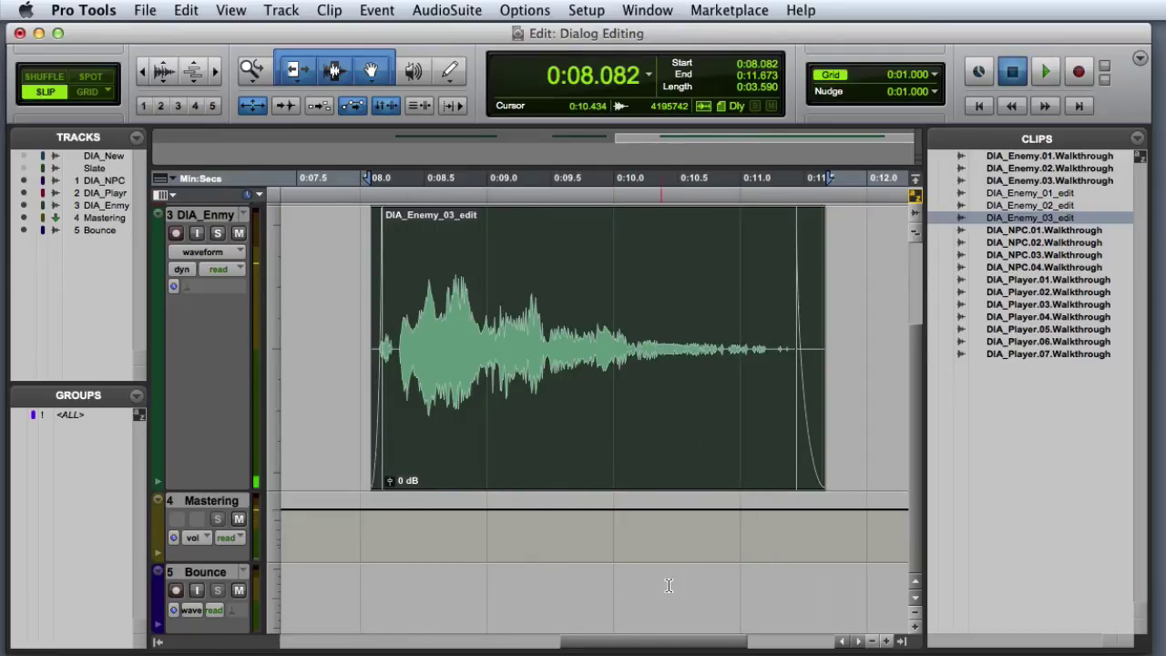
pyautogui.hotkey('ctrl', 'e')
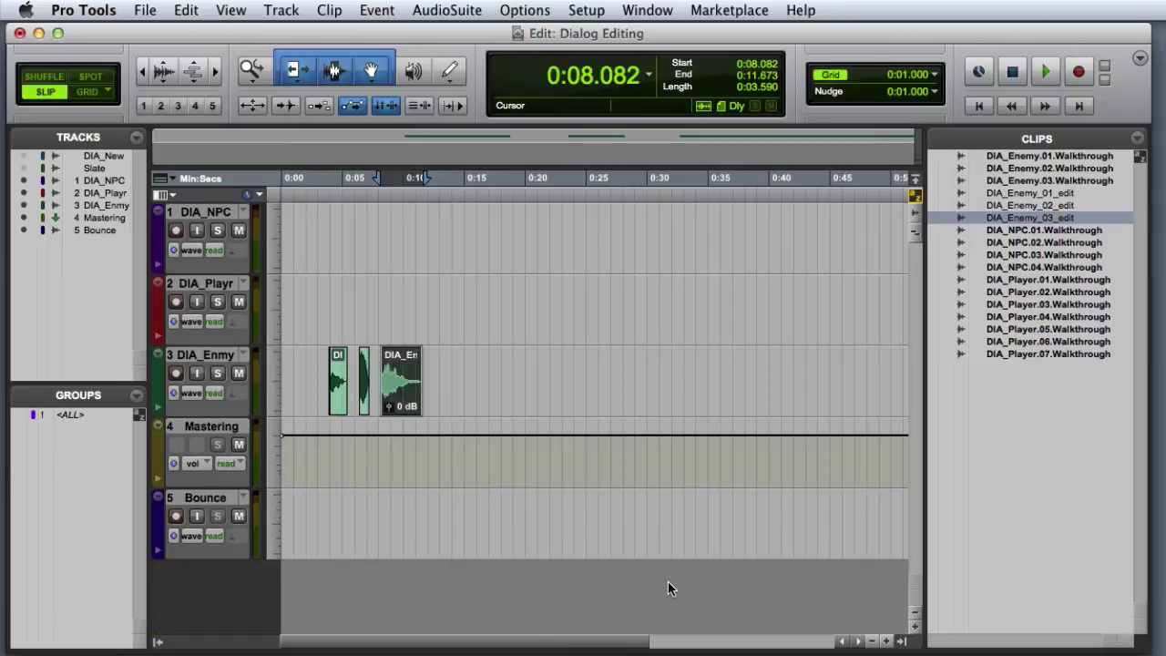